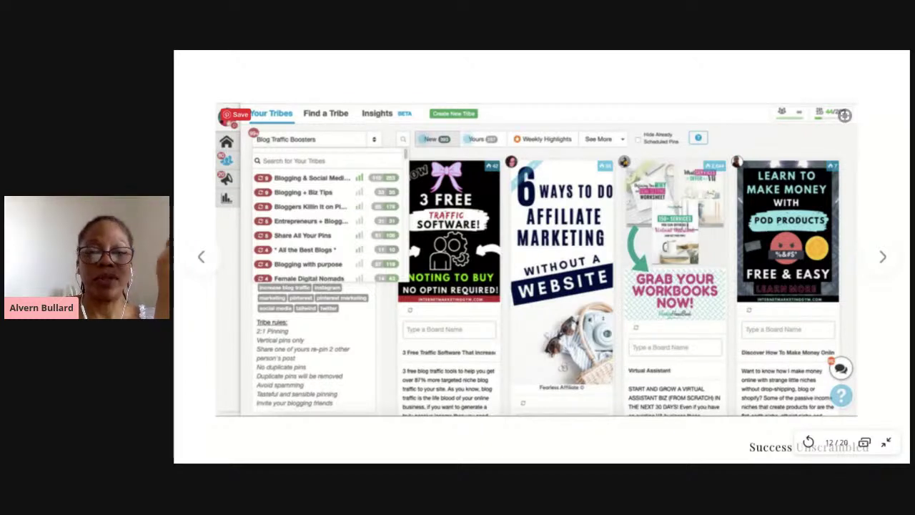
click(883, 256)
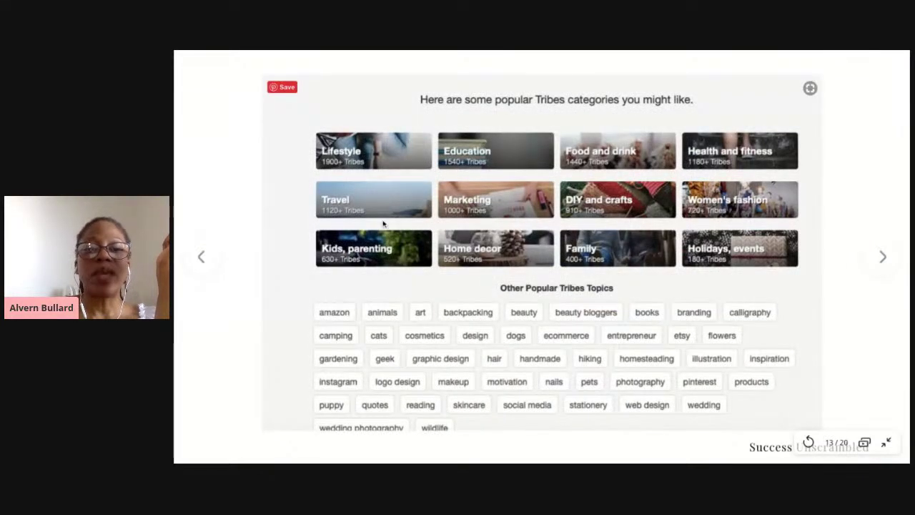
click(201, 256)
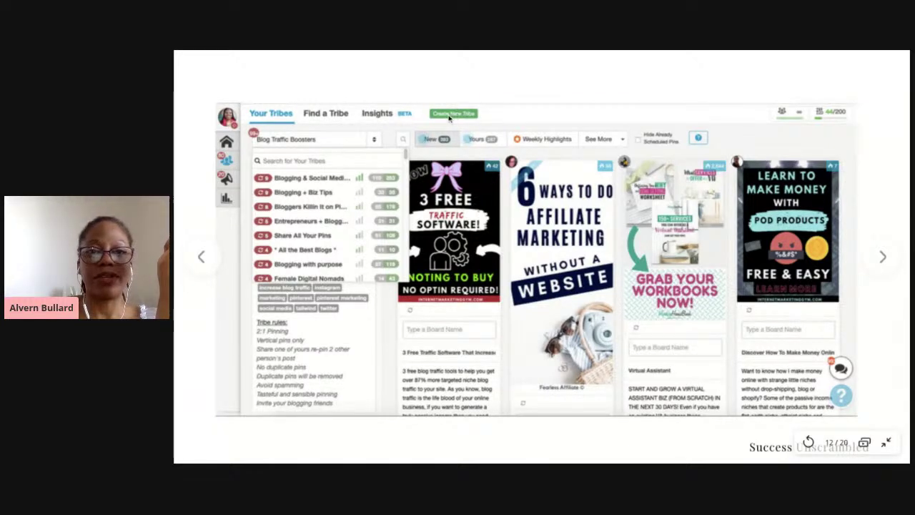
click(884, 256)
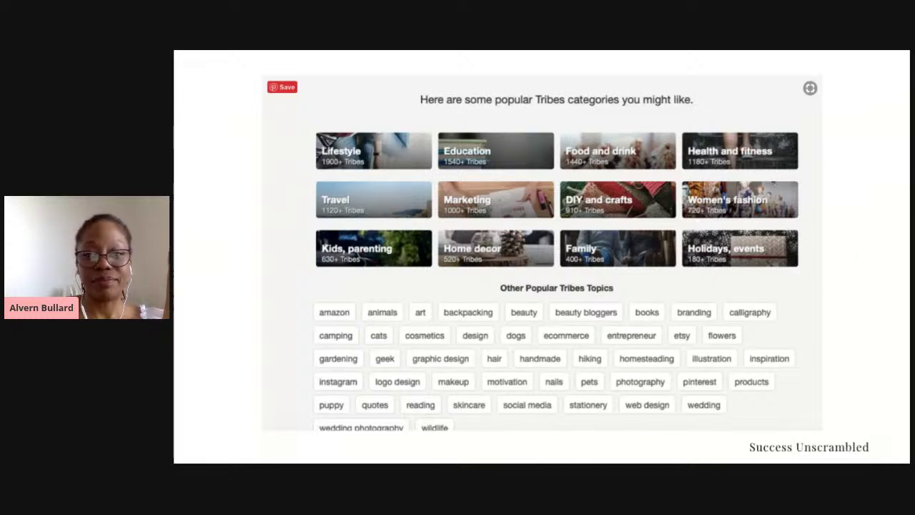
click(876, 266)
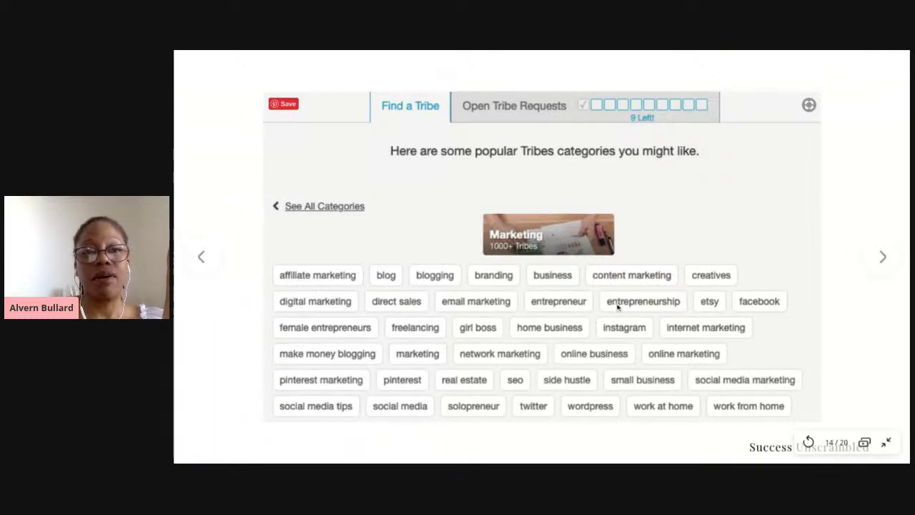
click(876, 270)
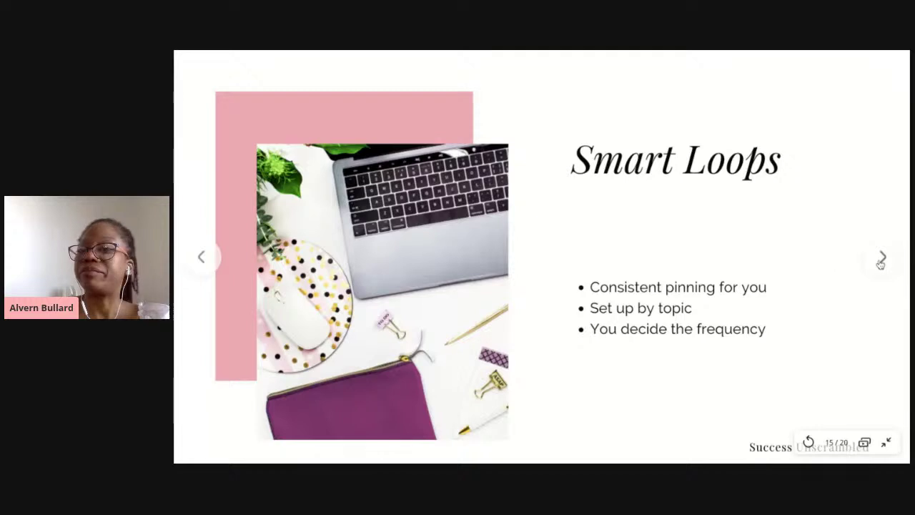
click(687, 260)
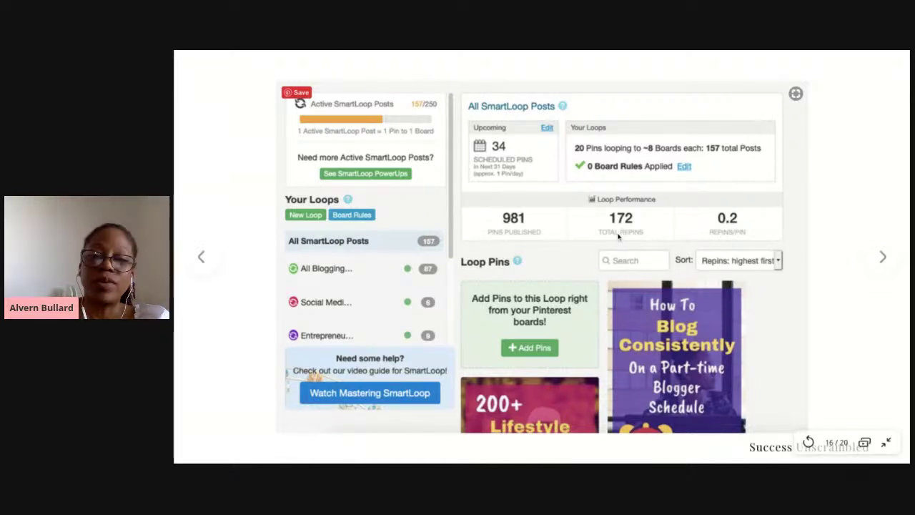
click(881, 258)
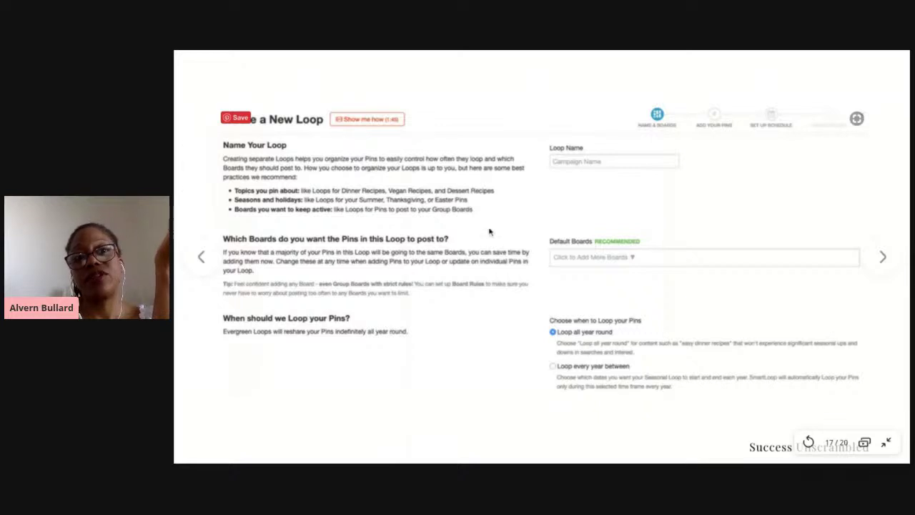
key(Right)
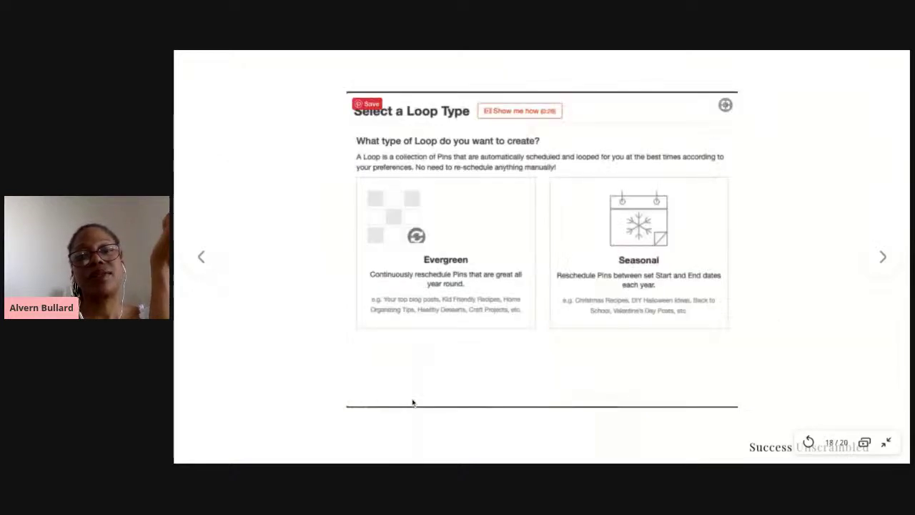
key(Left)
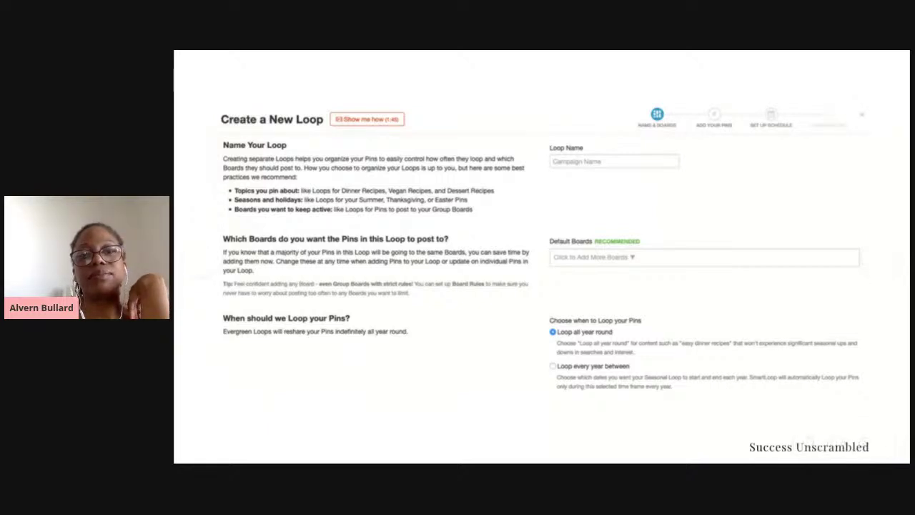
key(Left)
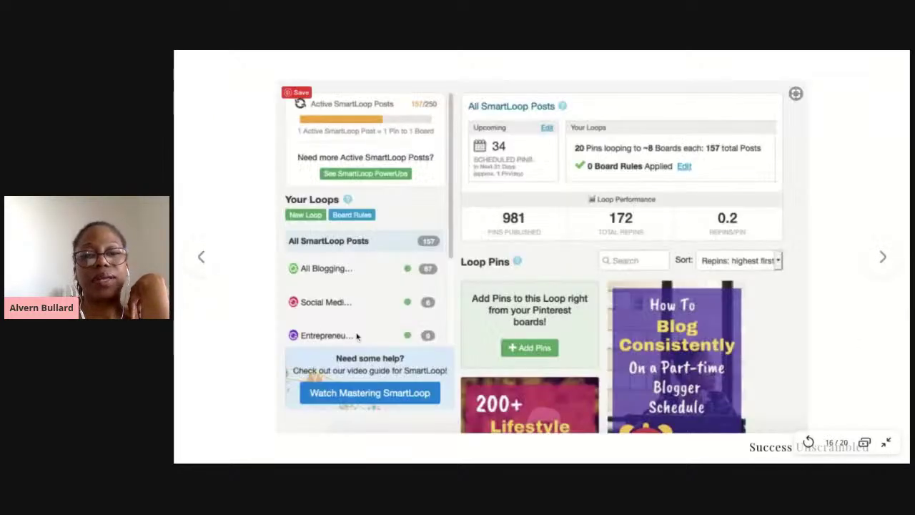
click(882, 256)
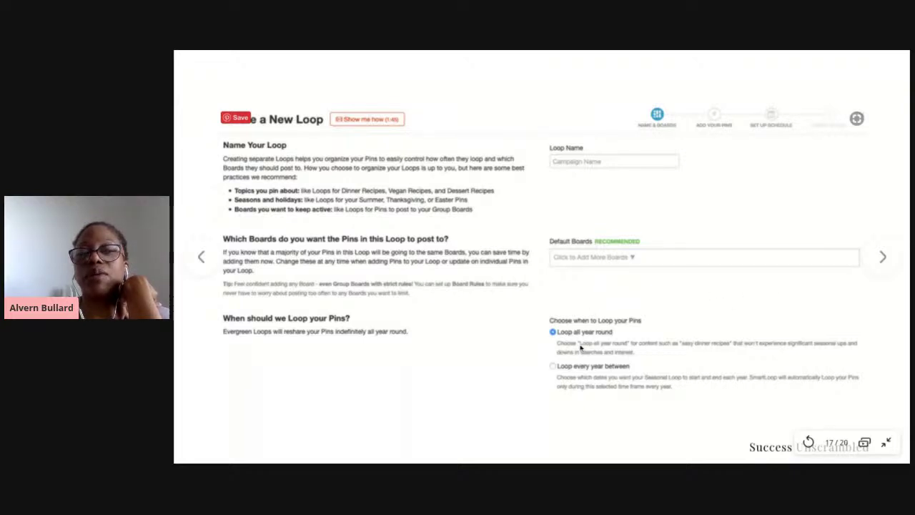
click(884, 258)
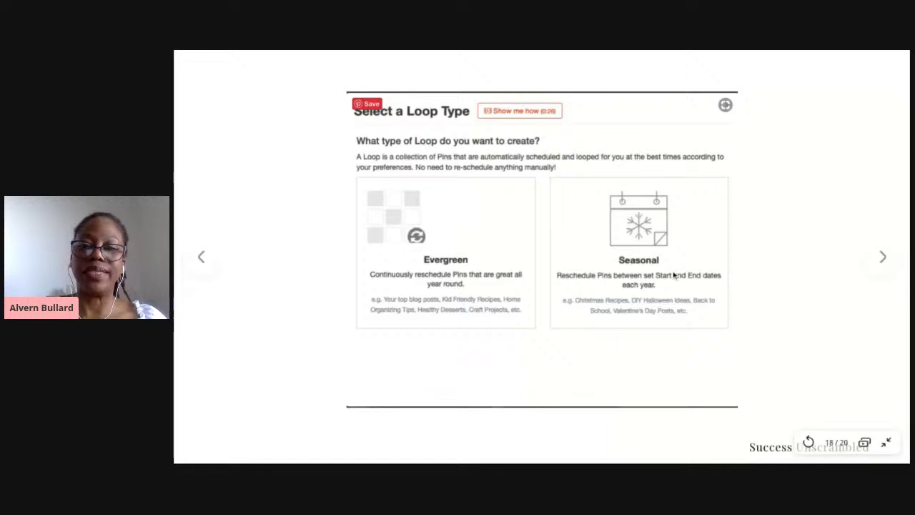
click(883, 259)
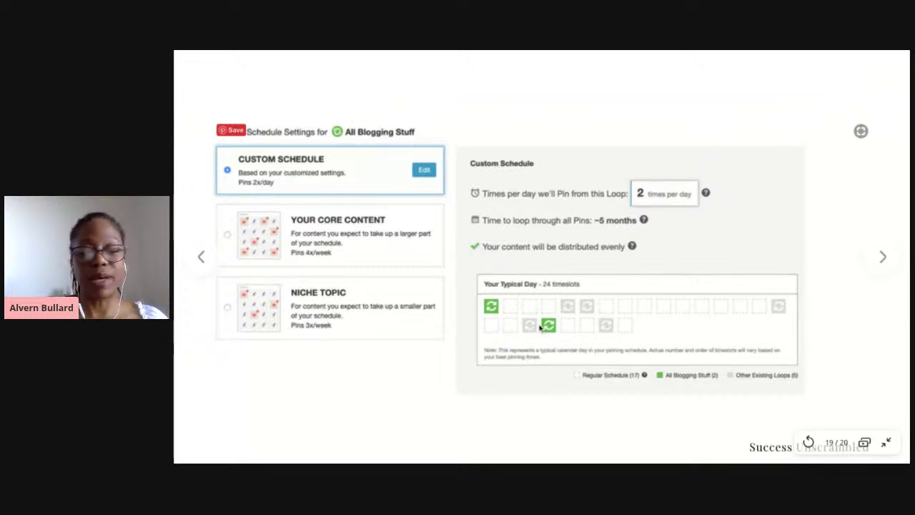
click(908, 266)
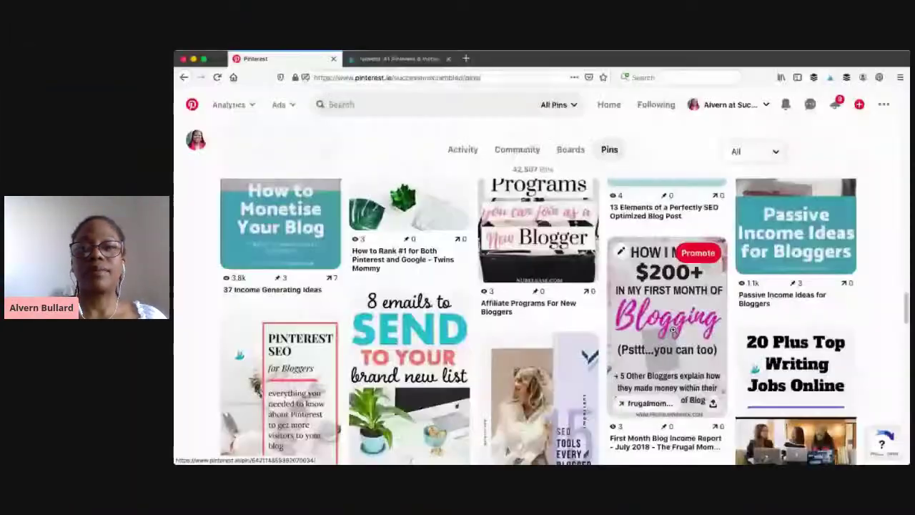
- Switch to Tailwind, open the Publisher's Your Schedule page, and close the unread Tribe messages pop-up
click(404, 59)
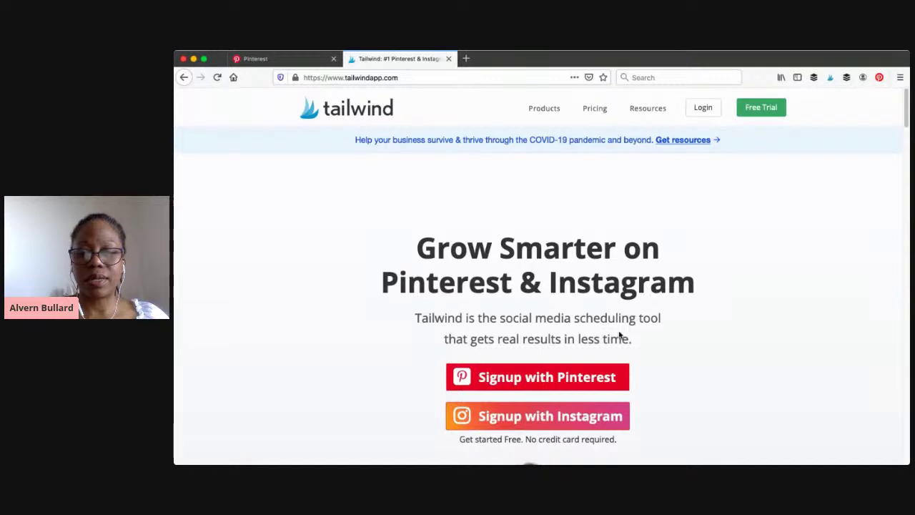
click(300, 62)
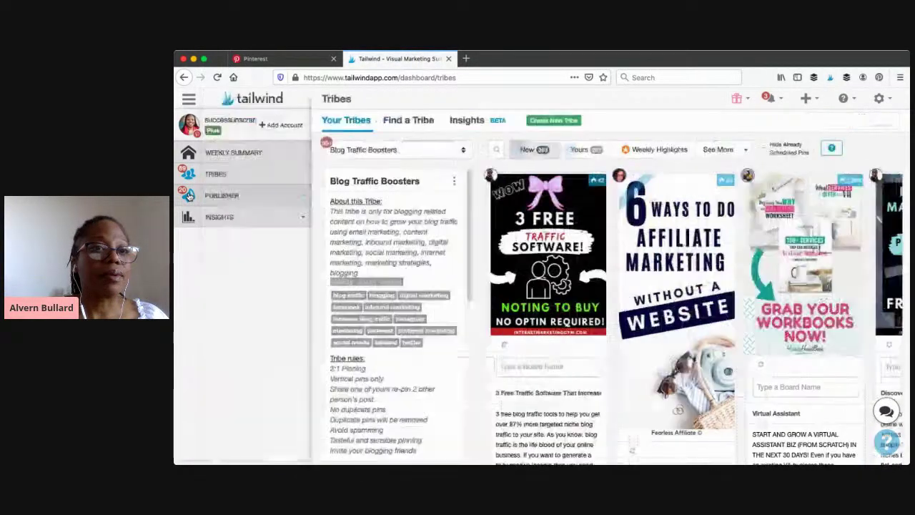
mouse_move(189, 195)
click(295, 197)
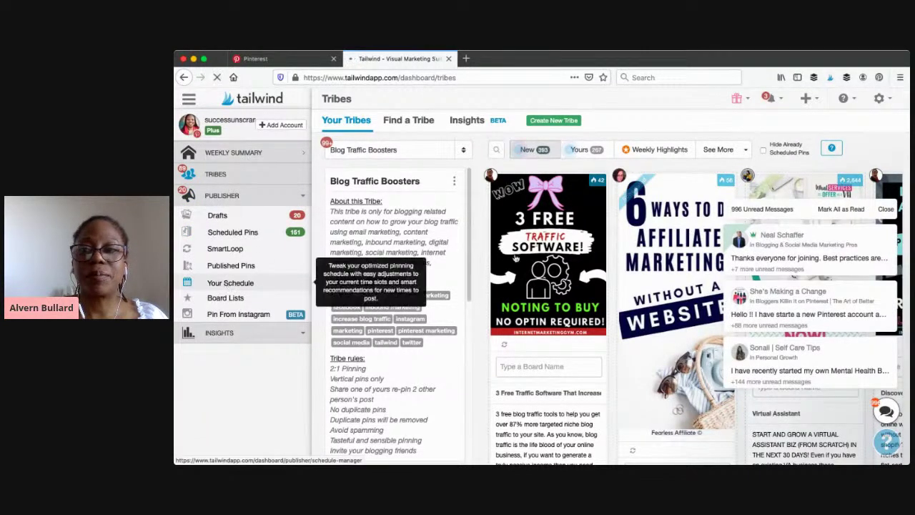
click(230, 284)
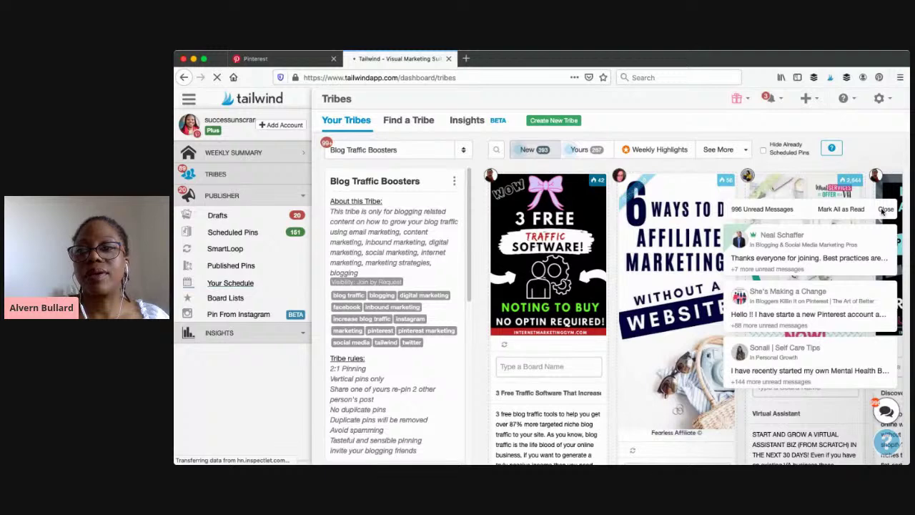
click(885, 210)
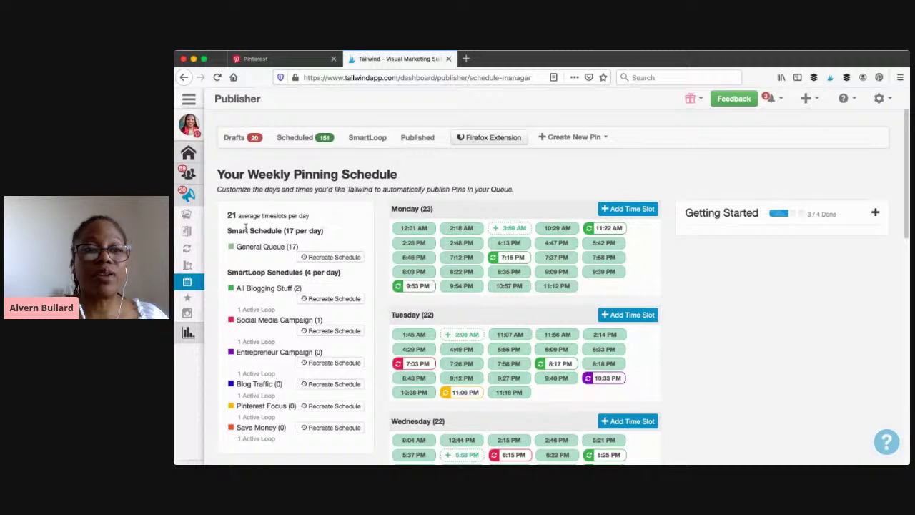
- View the Recreate Schedule options for the General Queue and close them without recreating the schedule
click(324, 258)
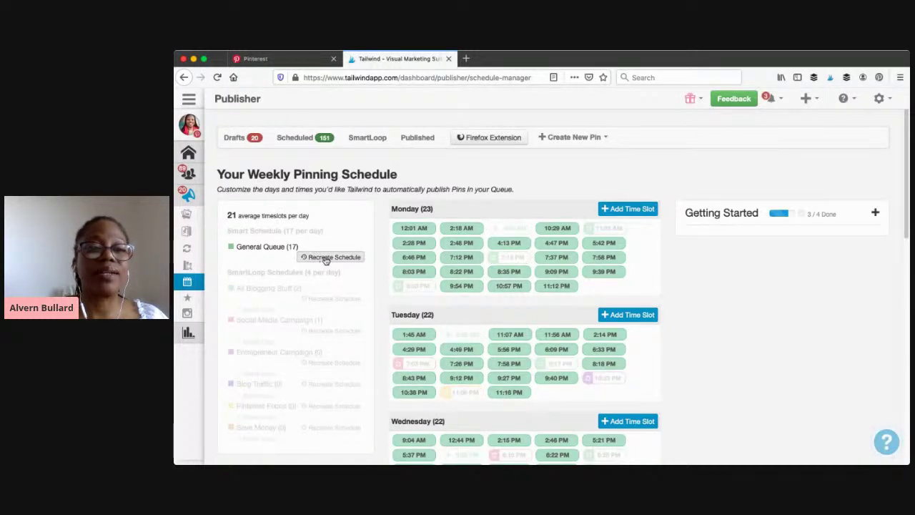
click(327, 257)
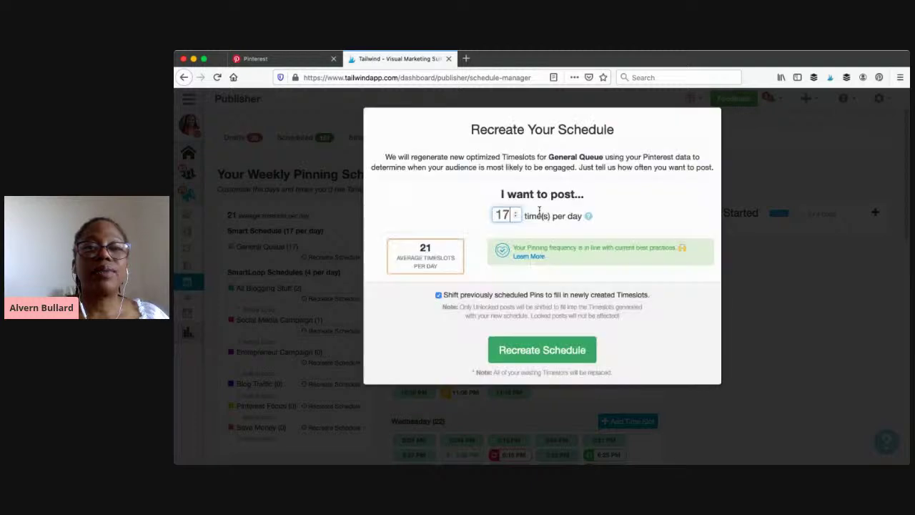
click(762, 260)
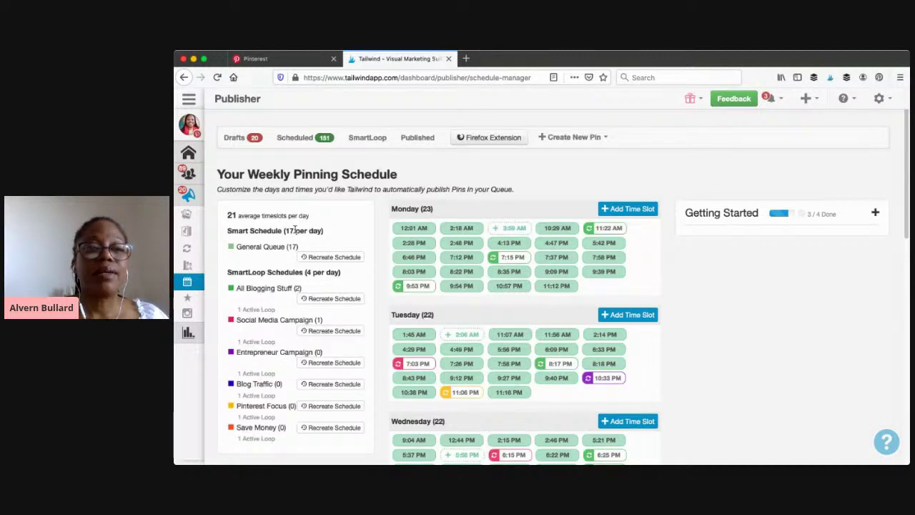
- Review the daily time slots in the weekly pinning schedule, from Monday through the following days
scroll(443, 296, down, 5)
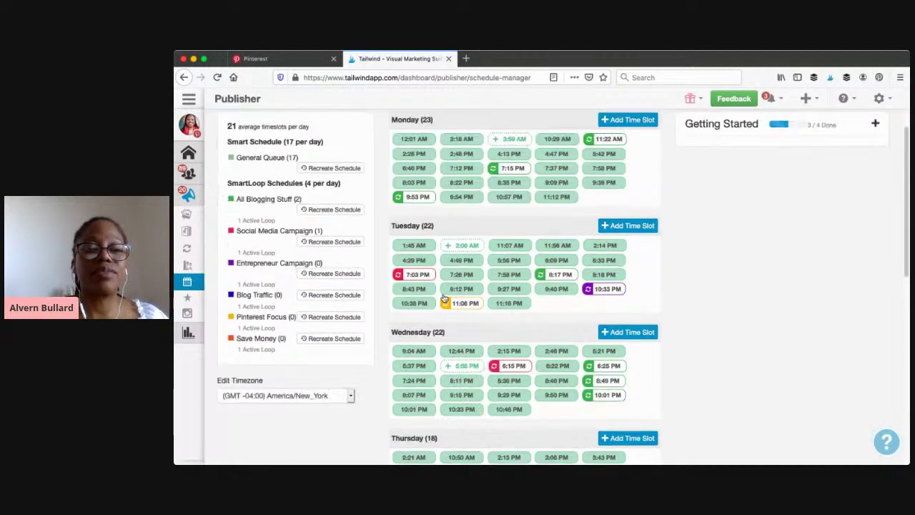
scroll(431, 353, down, 2)
scroll(430, 343, up, 6)
scroll(429, 284, up, 1)
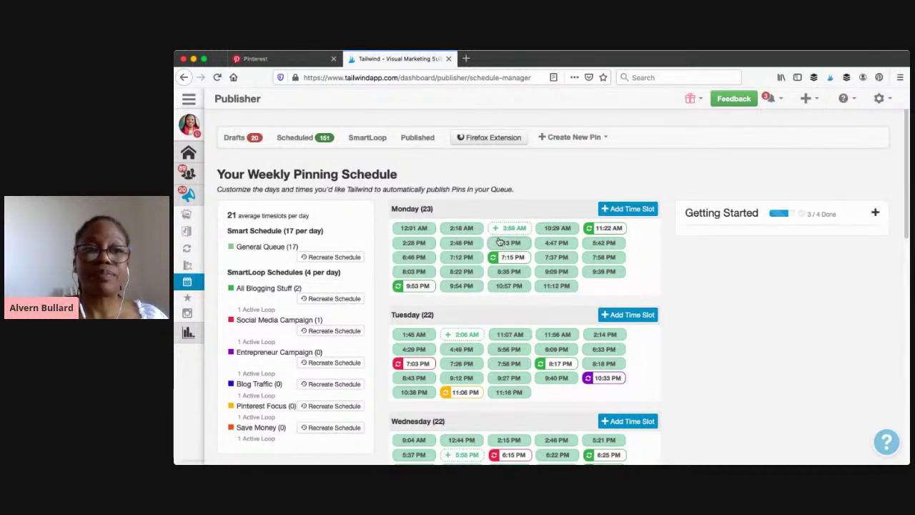
- Open the scheduled pins, show the pin that failed to publish, check its warning, and requeue it
click(315, 140)
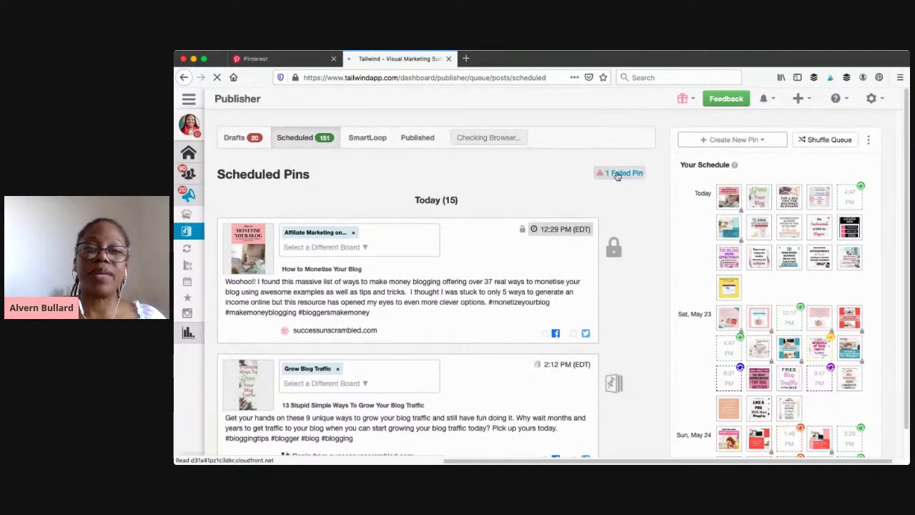
click(618, 173)
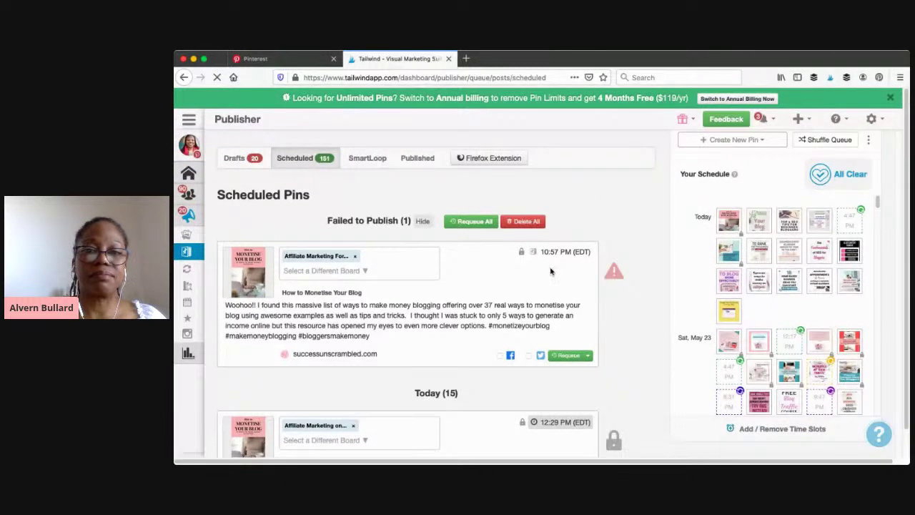
mouse_move(616, 272)
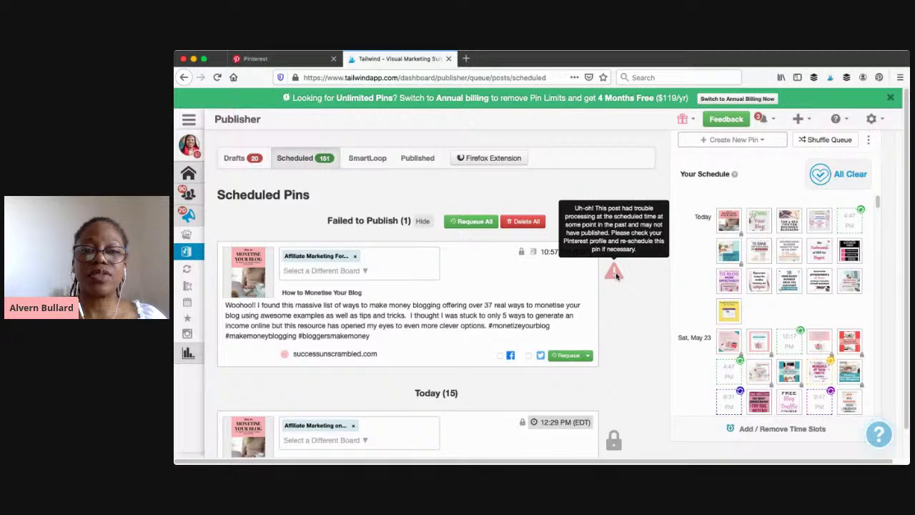
click(568, 356)
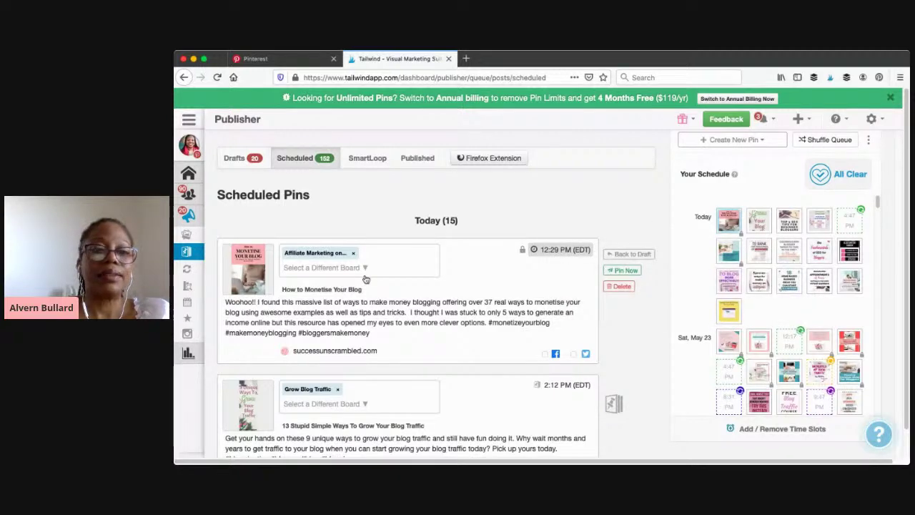
- Look through today's scheduled pins, examining their boards, descriptions, source links and publishing times
scroll(391, 280, down, 1)
scroll(390, 281, down, 4)
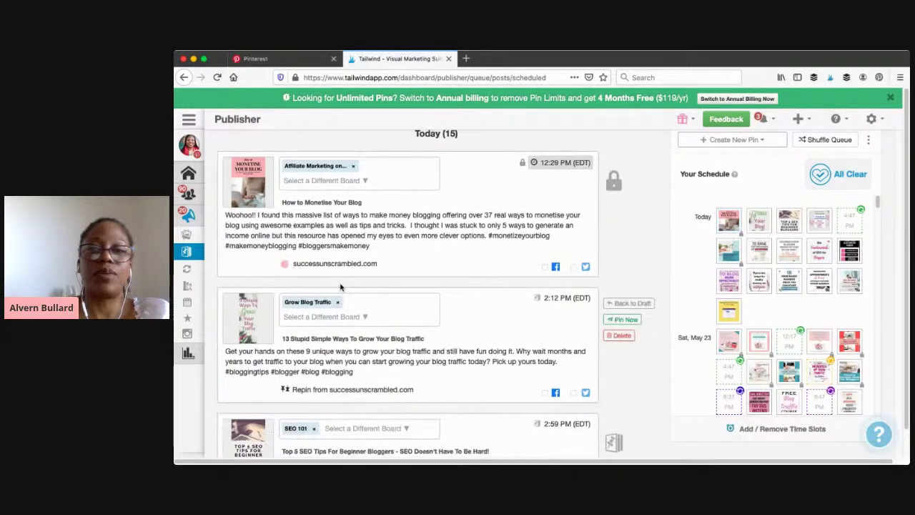
scroll(340, 286, down, 2)
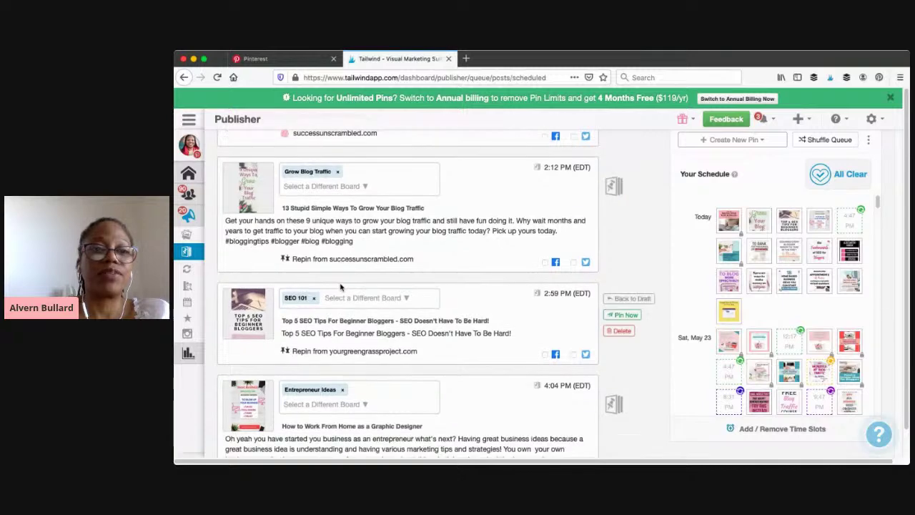
scroll(340, 284, down, 10)
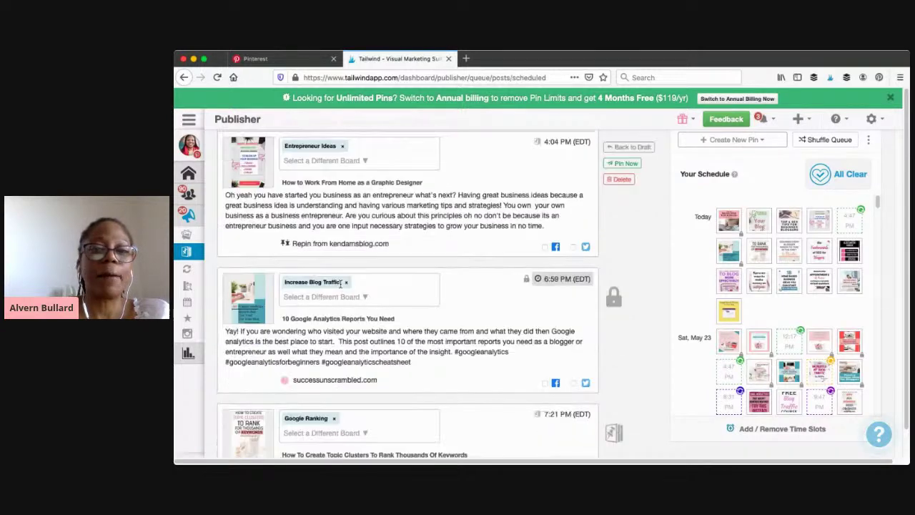
scroll(340, 284, down, 8)
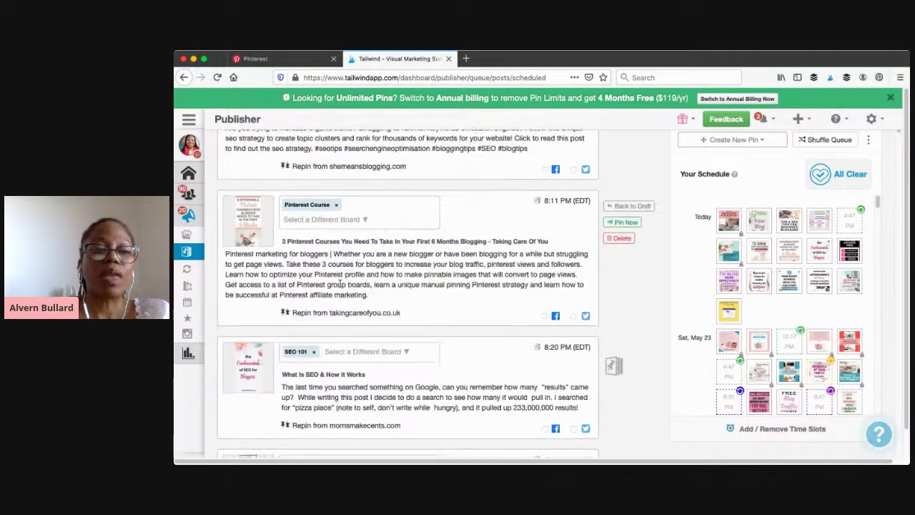
scroll(340, 286, down, 3)
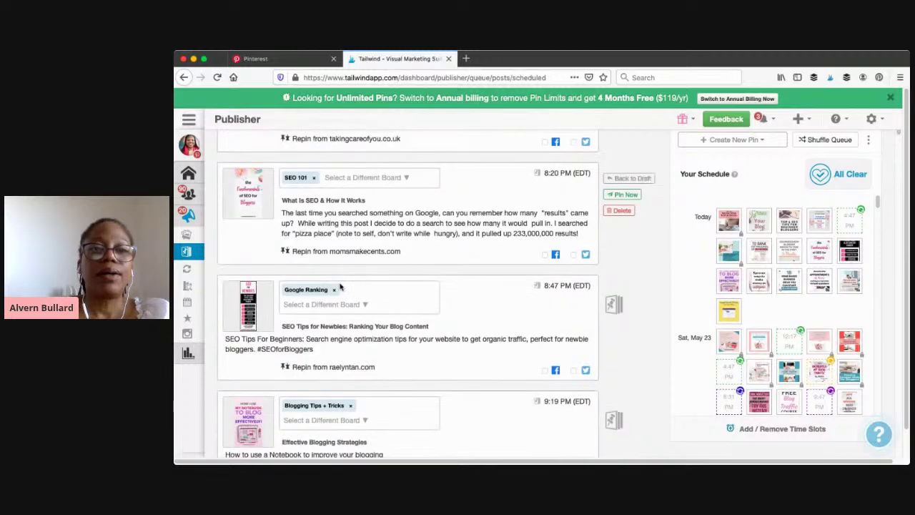
scroll(335, 285, up, 3)
scroll(335, 285, up, 16)
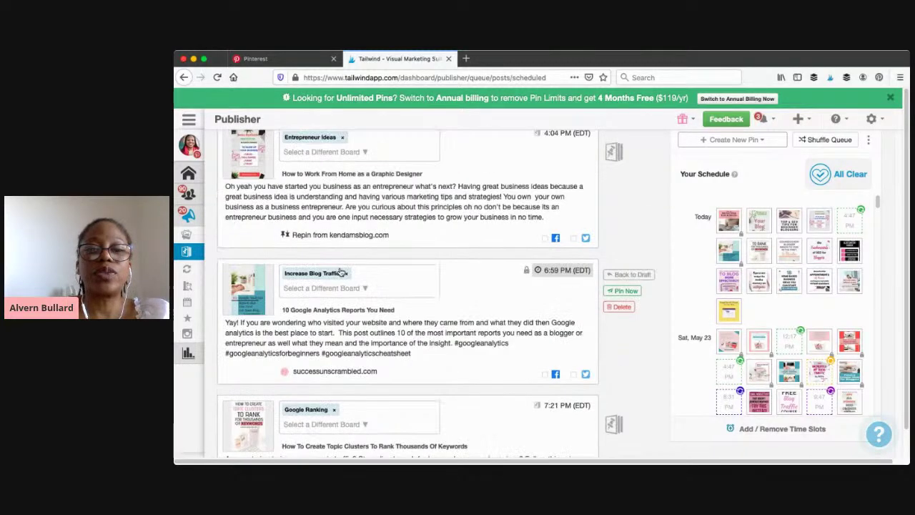
scroll(341, 268, up, 4)
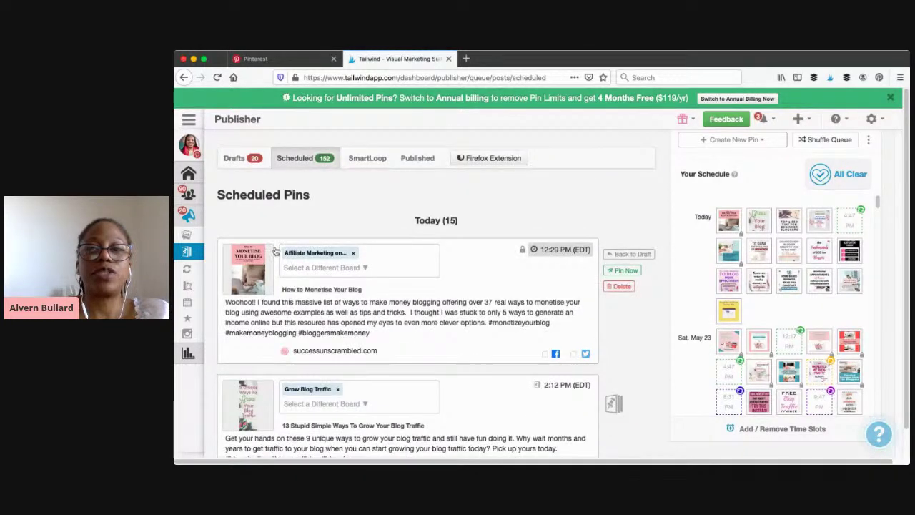
- Show the option to upload photos or videos for a new pin, and open the draft pins
click(721, 141)
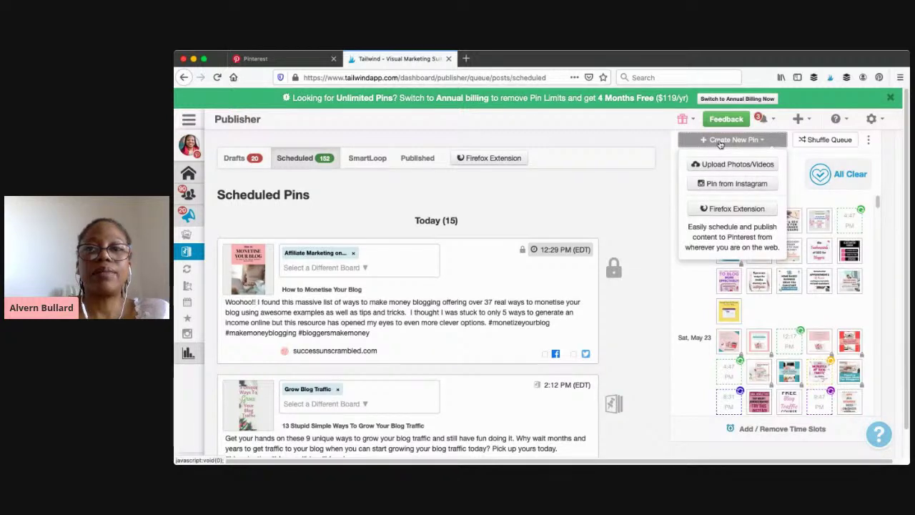
click(722, 166)
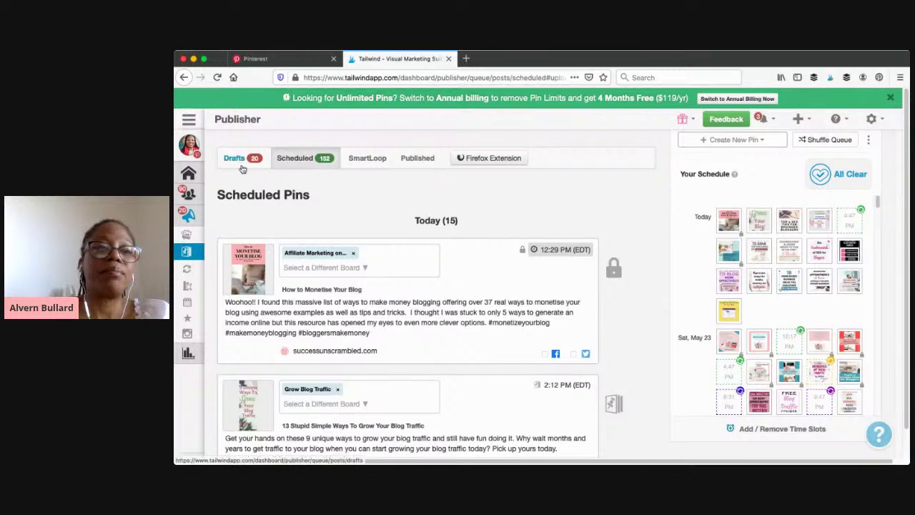
mouse_move(551, 241)
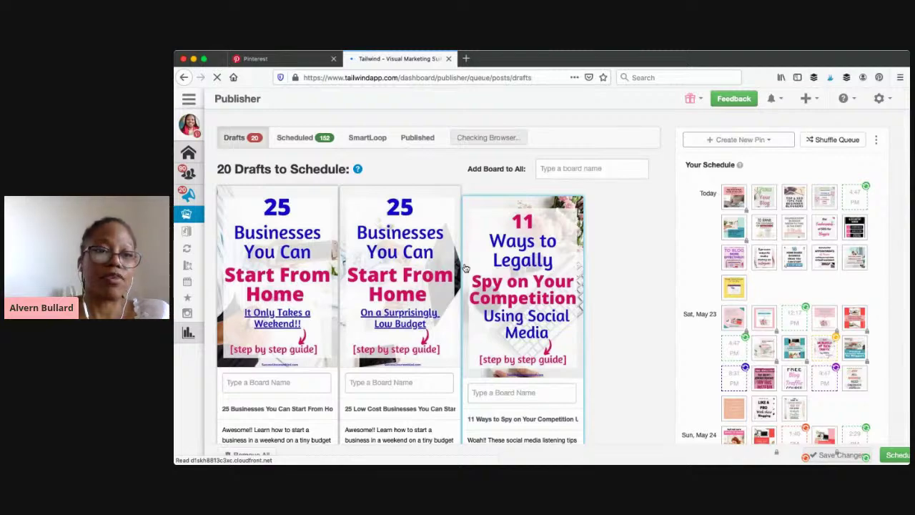
- Assign the "6- Non-Recip Group" board list to the "Make Money Online" draft pin
scroll(472, 264, down, 3)
scroll(474, 264, down, 15)
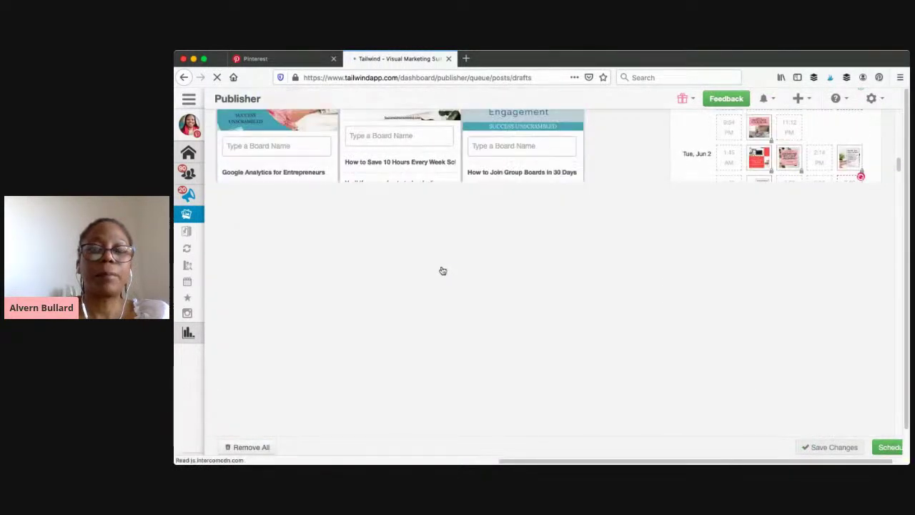
scroll(442, 270, down, 5)
scroll(442, 270, down, 8)
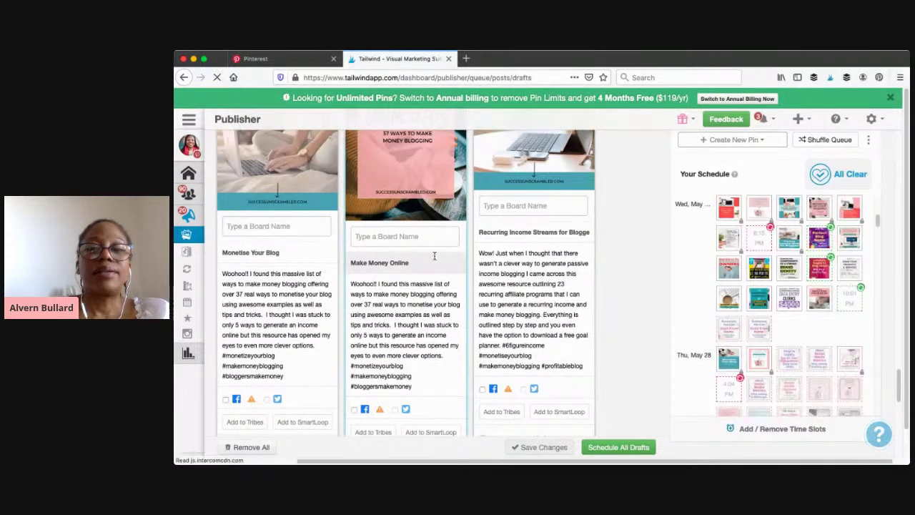
scroll(433, 262, up, 1)
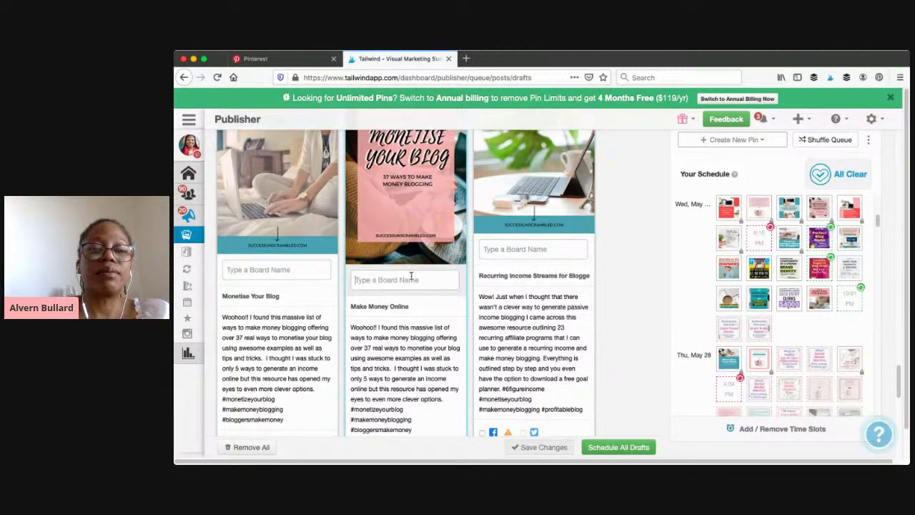
click(412, 278)
scroll(413, 354, down, 3)
scroll(413, 357, down, 4)
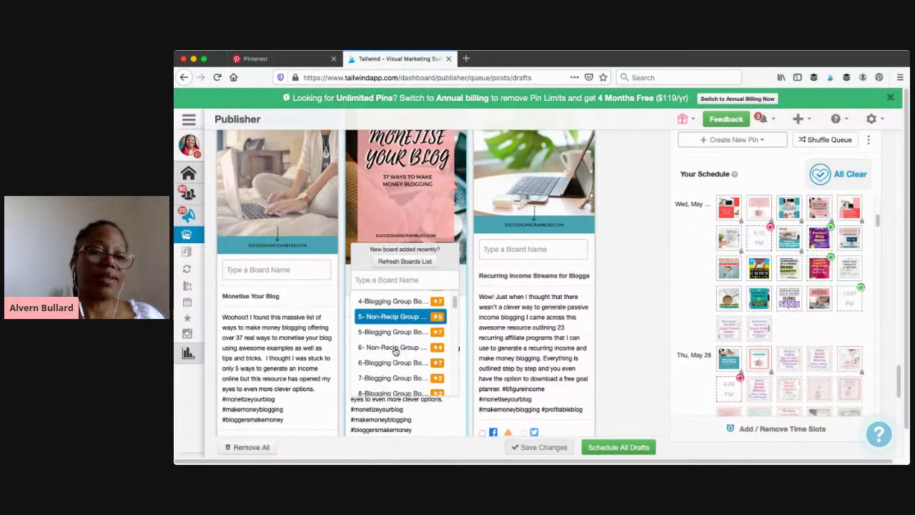
click(394, 348)
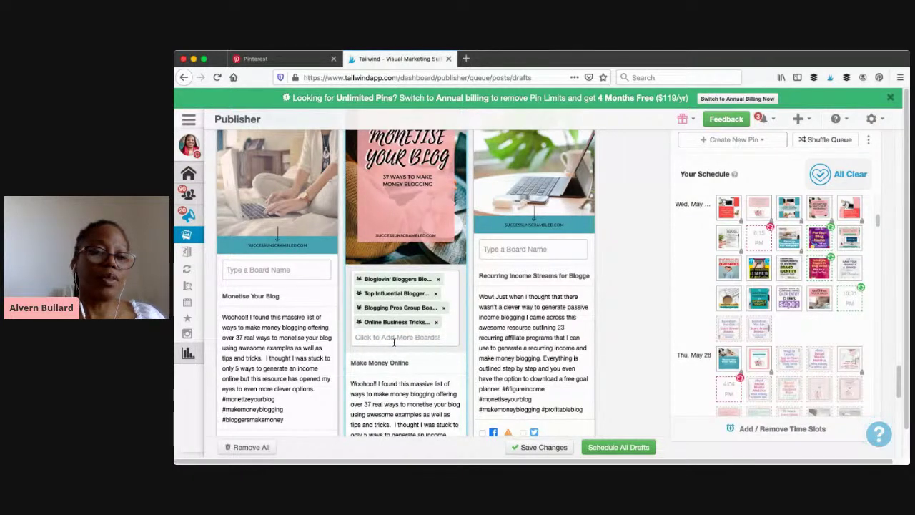
- Remove the Bloglovin' Bloggers, Top Influential Blogger, Blogging Pros Group and Online Business Tricks boards from the "Make Money Online" draft
click(437, 279)
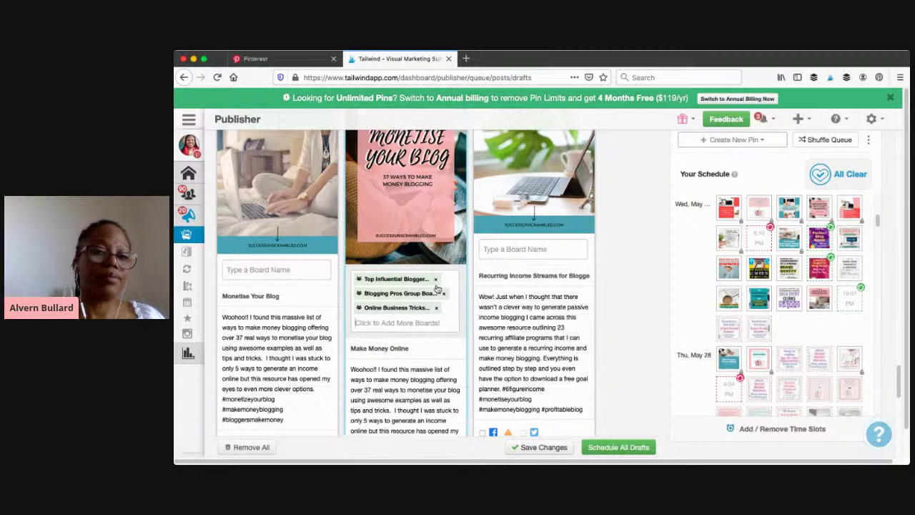
click(438, 294)
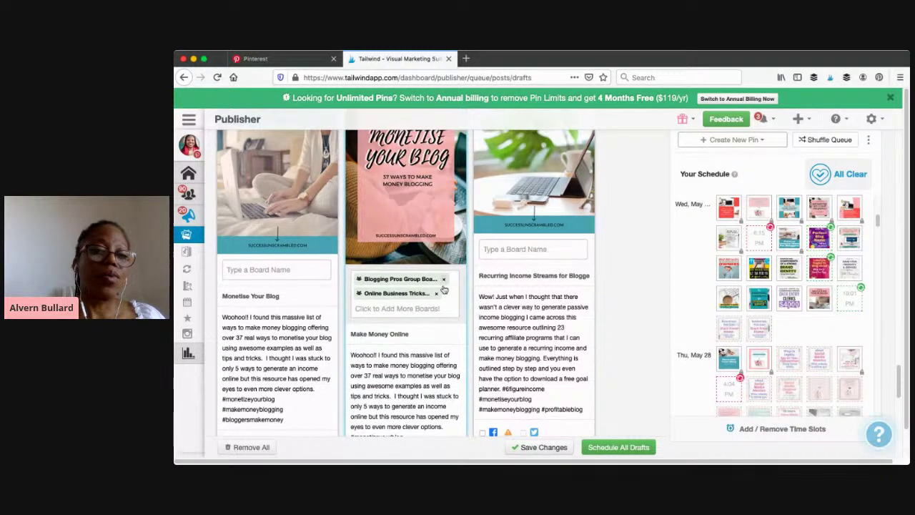
click(437, 280)
click(437, 280)
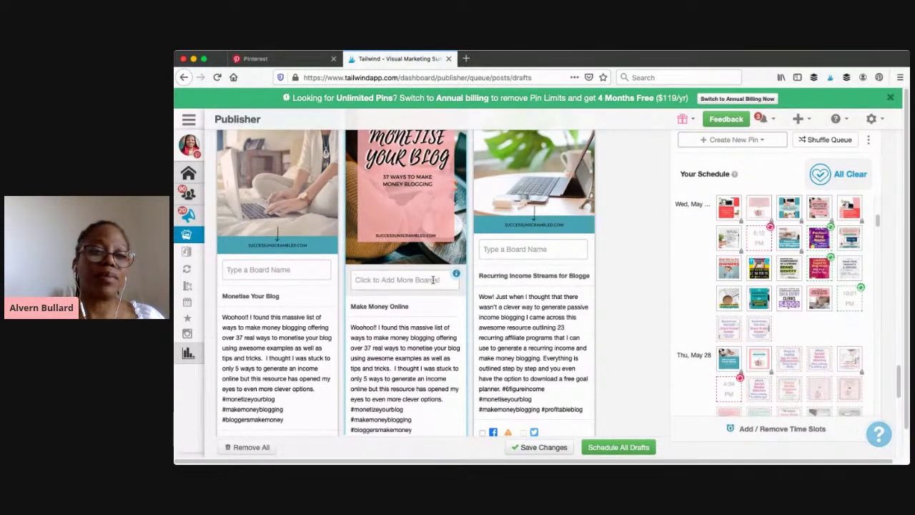
- Assign the "5-Blogging Group" board list to the "Make Money Online" draft and check each board's pinning history
click(433, 279)
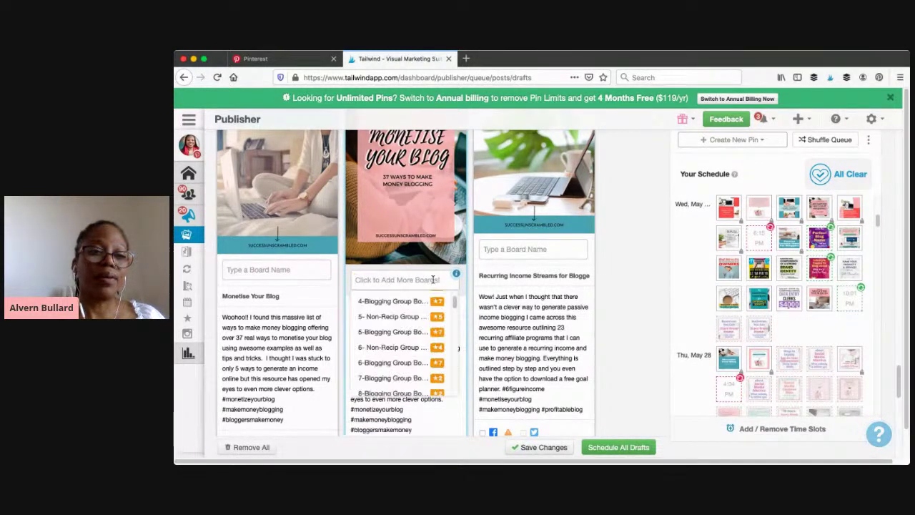
click(404, 331)
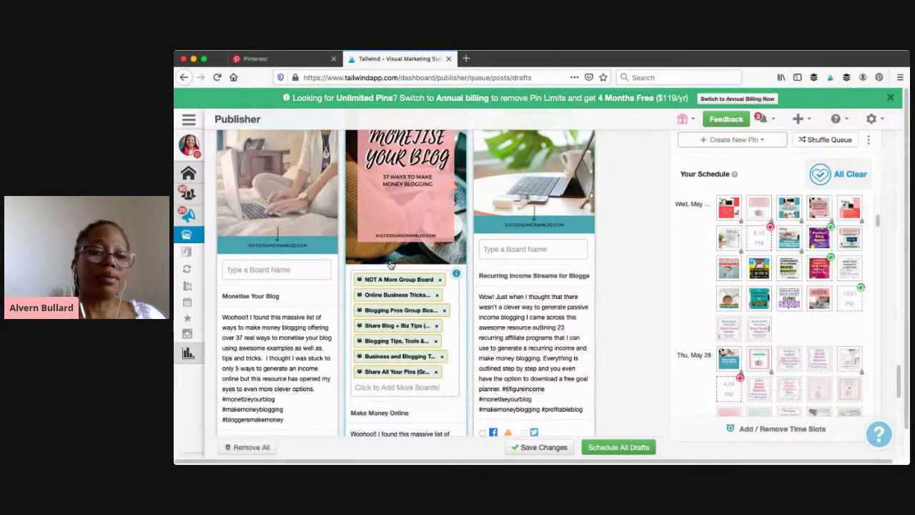
mouse_move(458, 274)
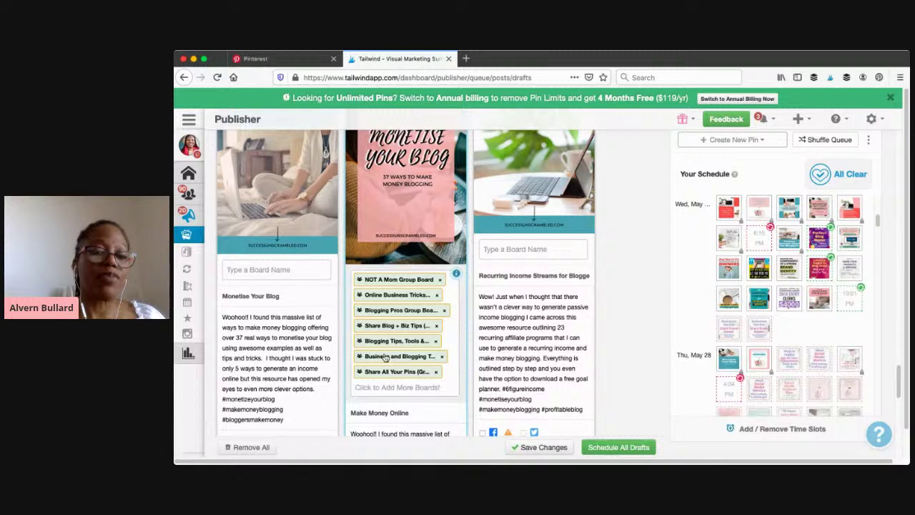
click(457, 274)
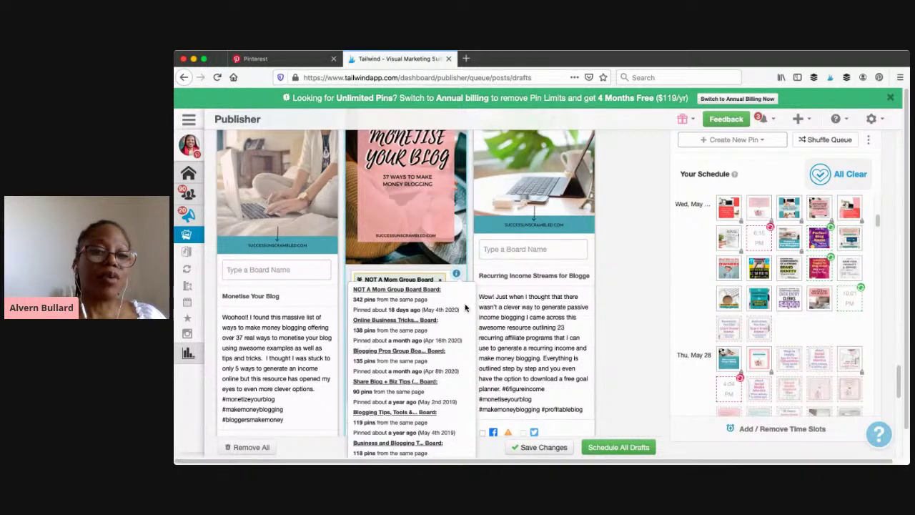
scroll(465, 308, down, 2)
scroll(465, 307, down, 2)
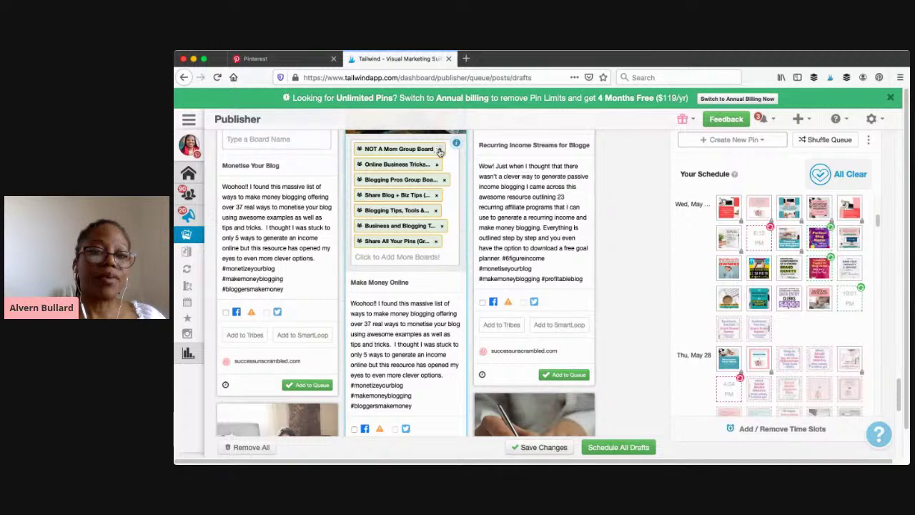
- Remove all seven boards from the "Make Money Online" draft, from NOT A Mom Group Board through Share All Your Pins
scroll(442, 164, down, 1)
click(439, 149)
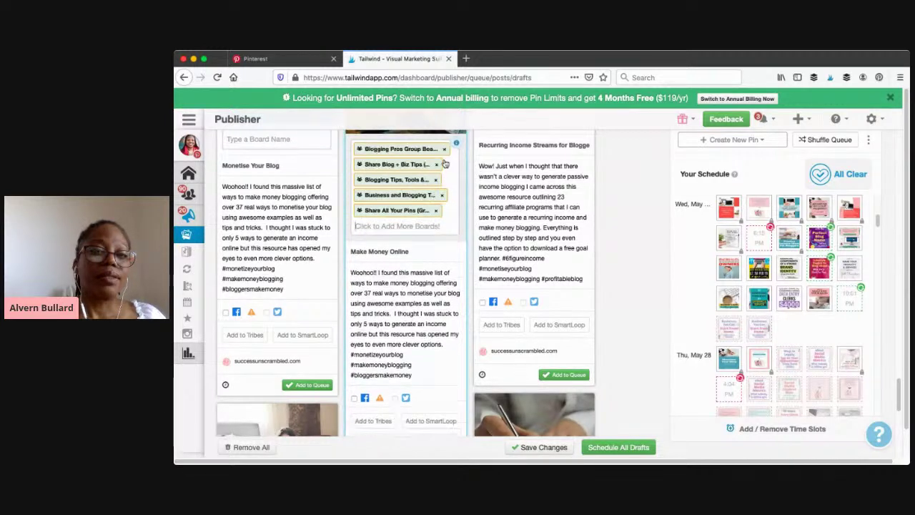
click(444, 150)
click(440, 164)
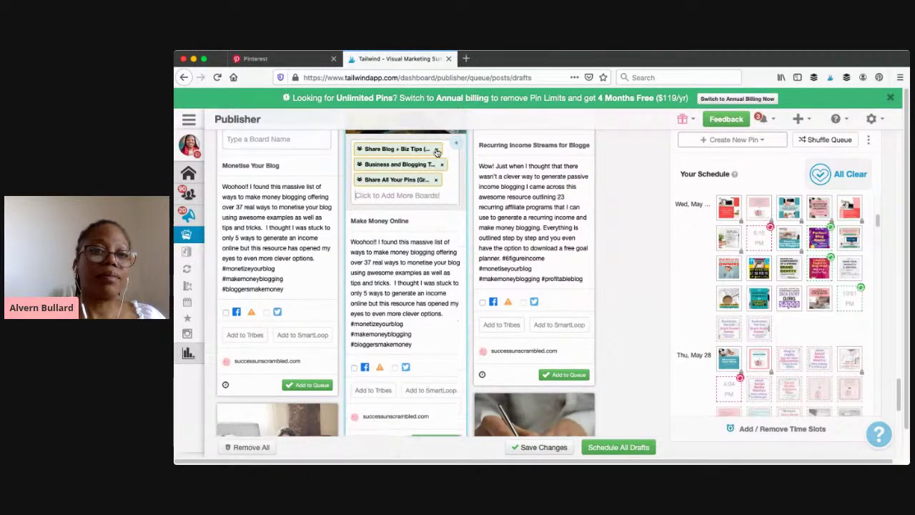
click(437, 149)
click(443, 149)
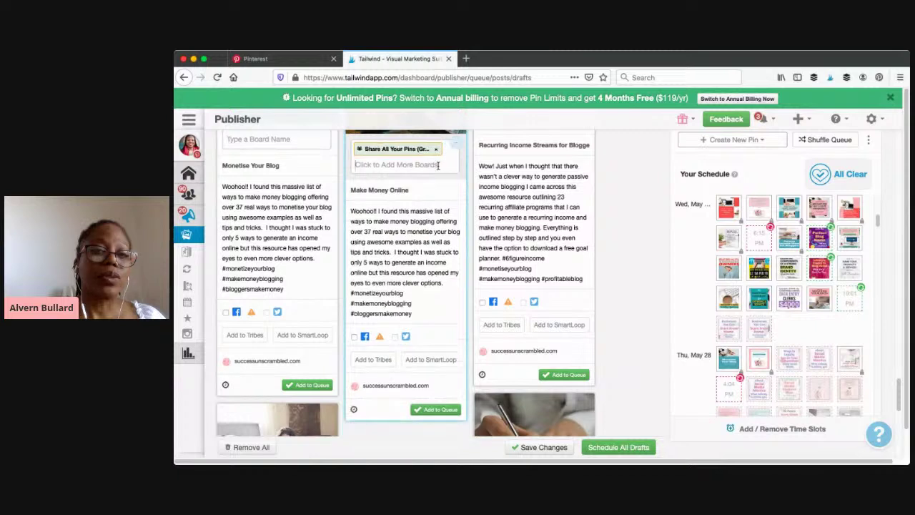
click(436, 149)
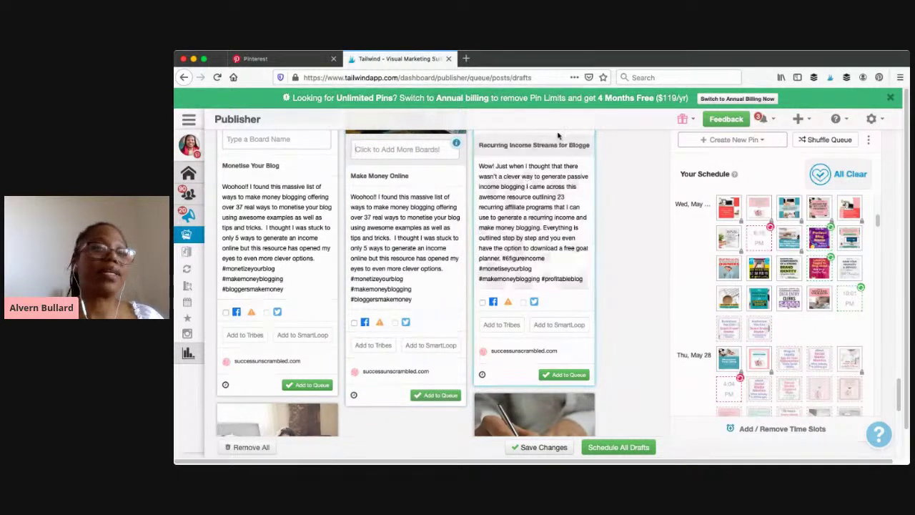
- Switch to Pinterest, load more pins in the home feed, and launch the Tailwind extension to pick pins for scheduling
key(ctrl+Tab)
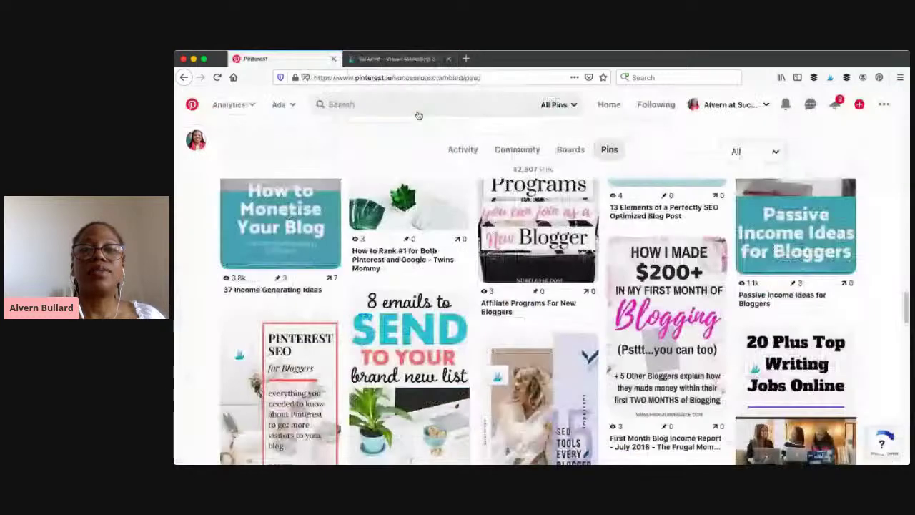
click(608, 105)
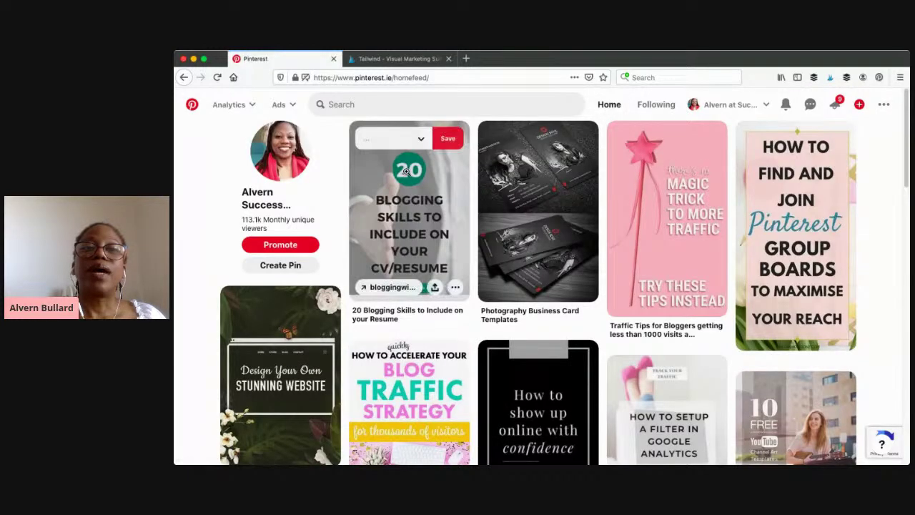
scroll(645, 192, down, 15)
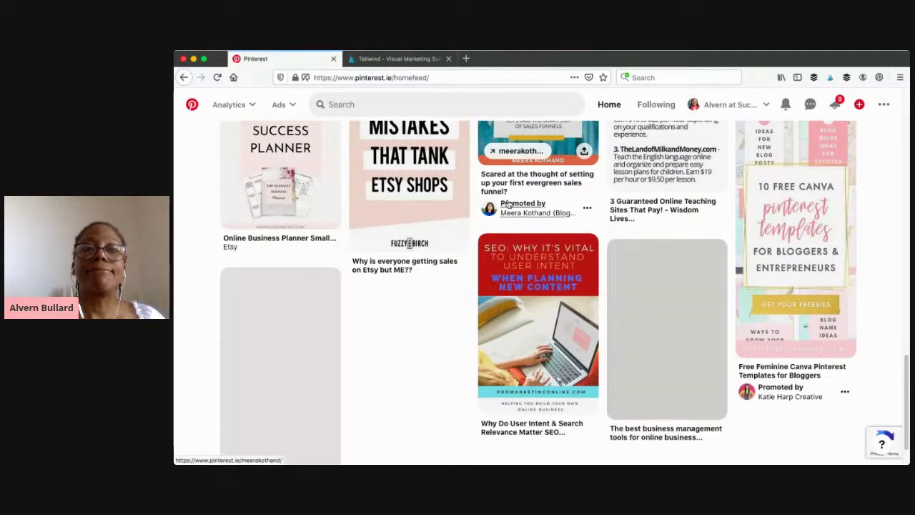
scroll(501, 208, down, 3)
scroll(490, 209, down, 10)
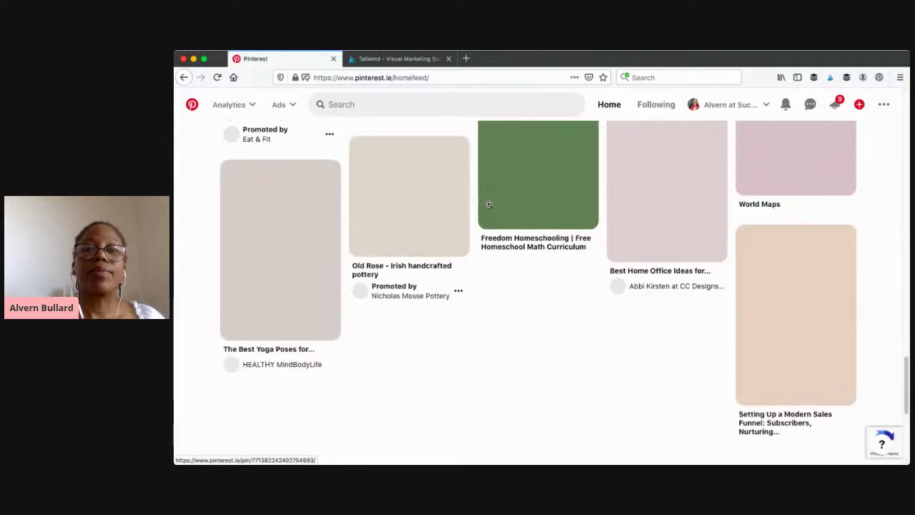
scroll(486, 204, down, 5)
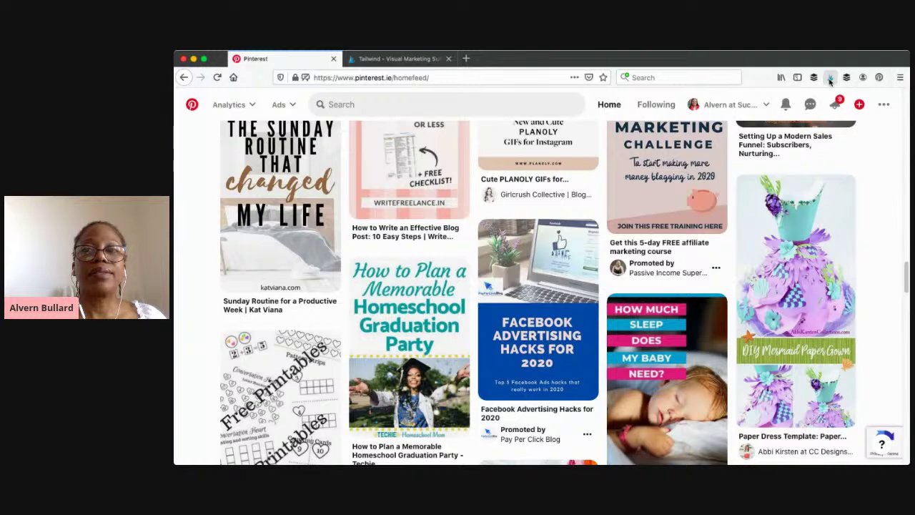
click(830, 81)
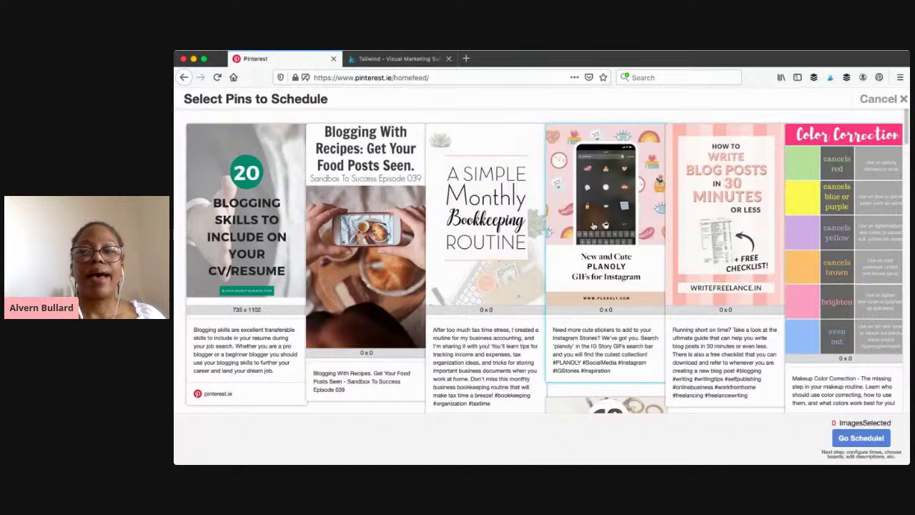
- Select the "Write Blog Posts in 30 Minutes", PLANOLY GIFs and Color Correction pins, deselecting "20 Blogging Skills" after trying it
click(707, 212)
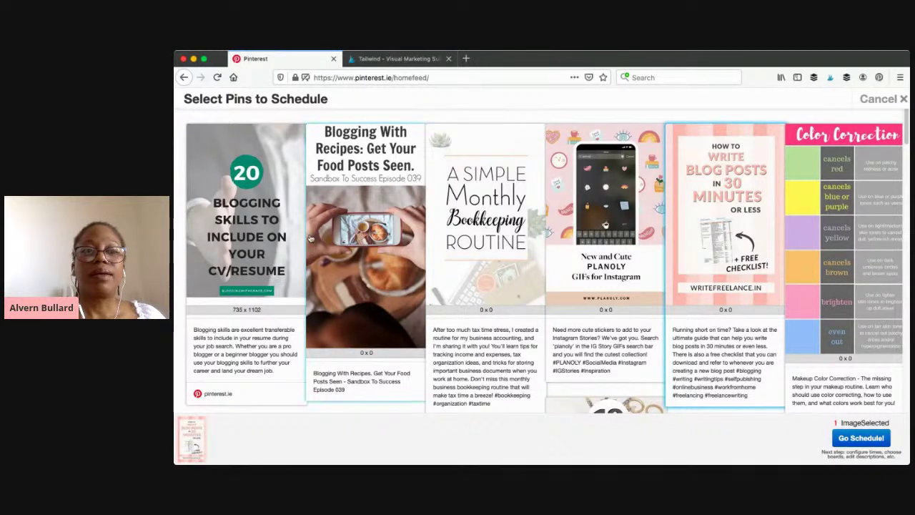
click(256, 234)
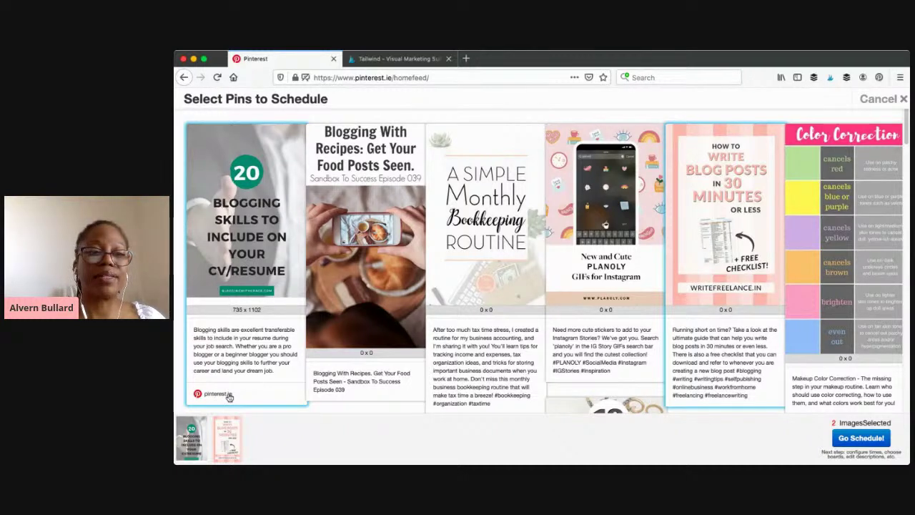
click(212, 273)
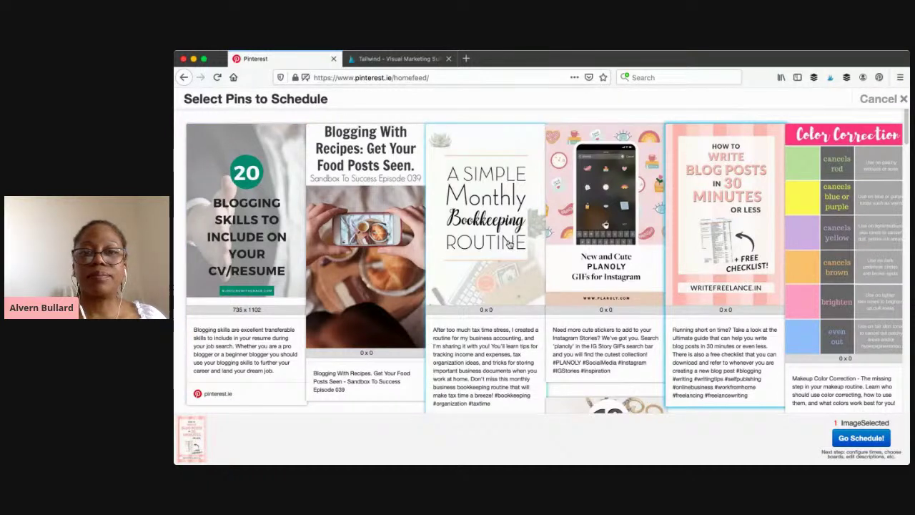
click(614, 274)
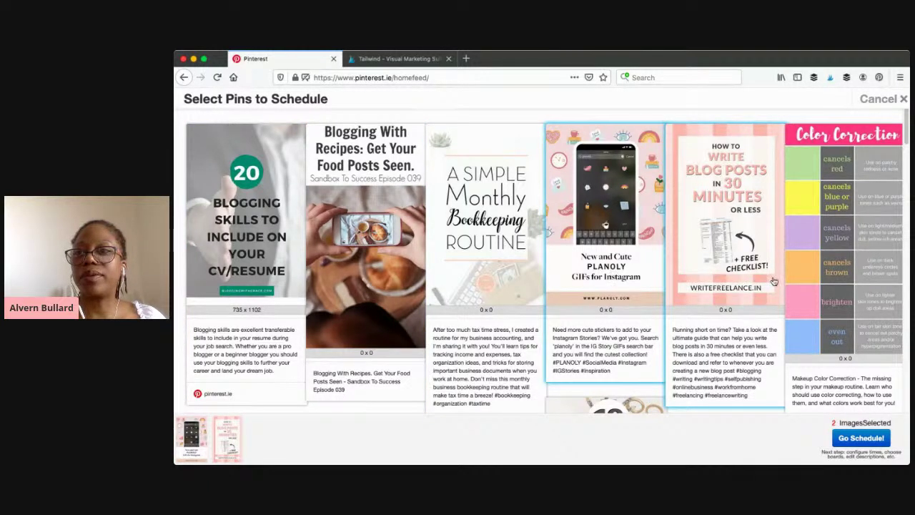
click(828, 286)
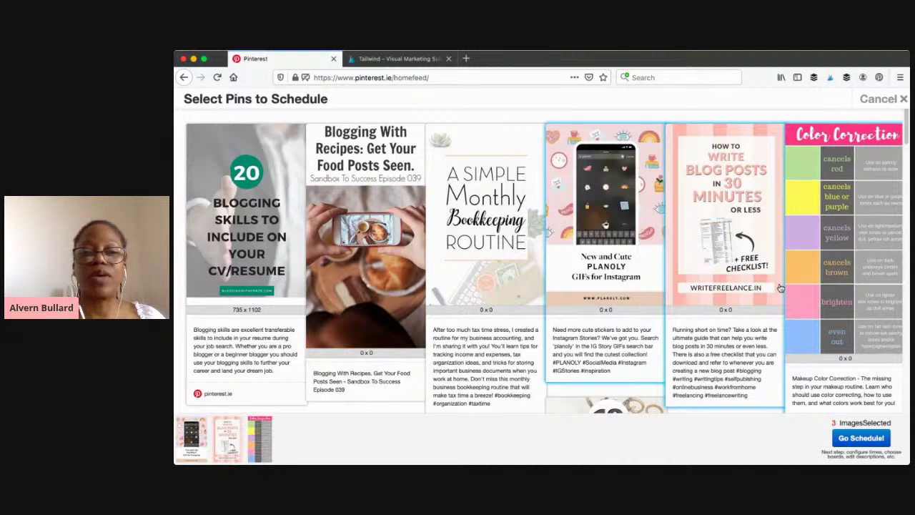
- Add the "10 Pinterest Mistakes", "Effective Brain Dump" and "The Sunday Routine" pins to the selection and send the selected pins to scheduling
scroll(523, 282, down, 4)
scroll(523, 282, down, 4)
click(613, 247)
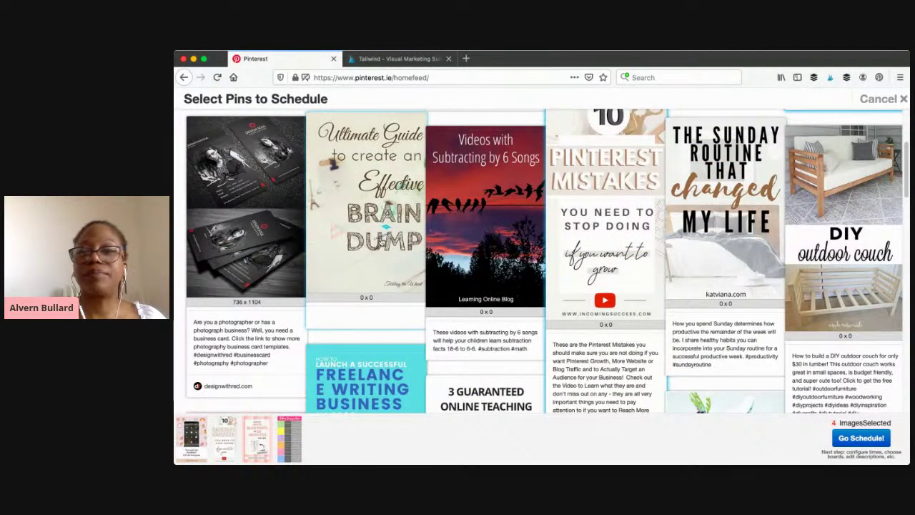
click(382, 242)
click(731, 248)
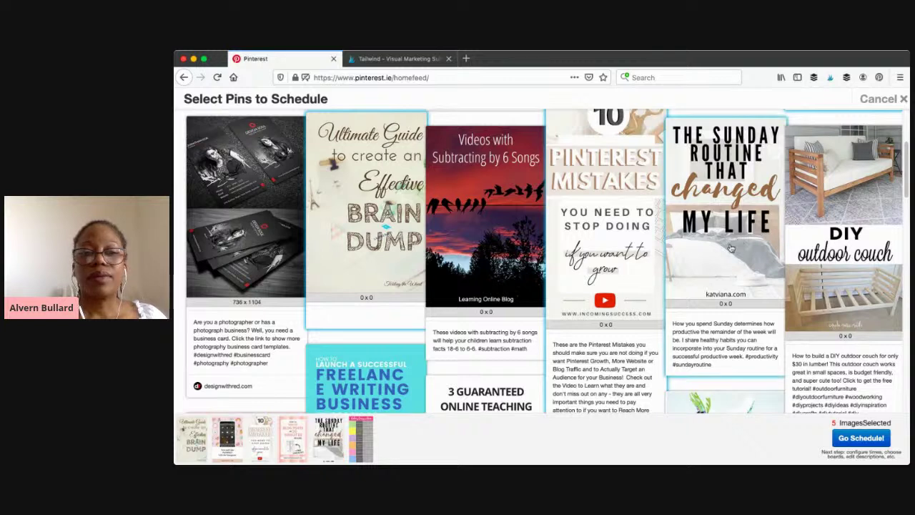
click(379, 395)
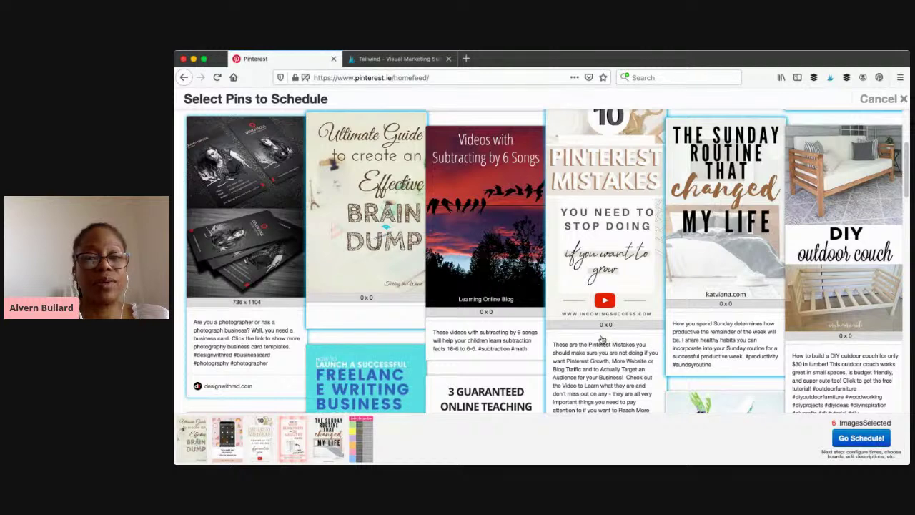
click(855, 440)
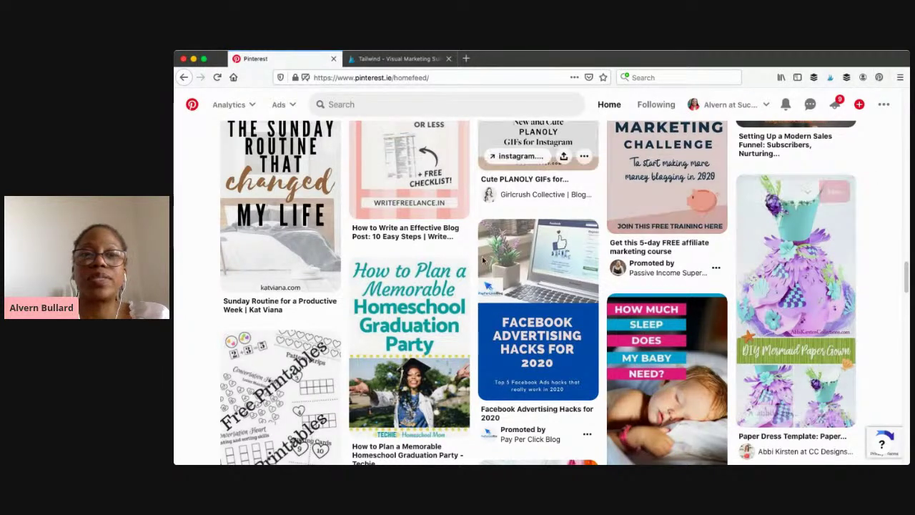
- Open the account's own Pinterest profile, list its boards, and open the Best of Success Unscrambled board
mouse_move(568, 256)
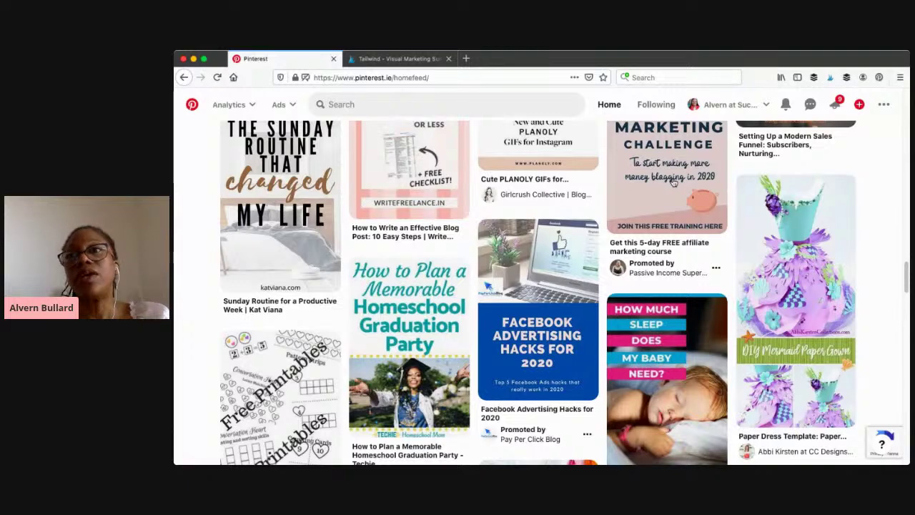
scroll(751, 106, up, 3)
click(750, 106)
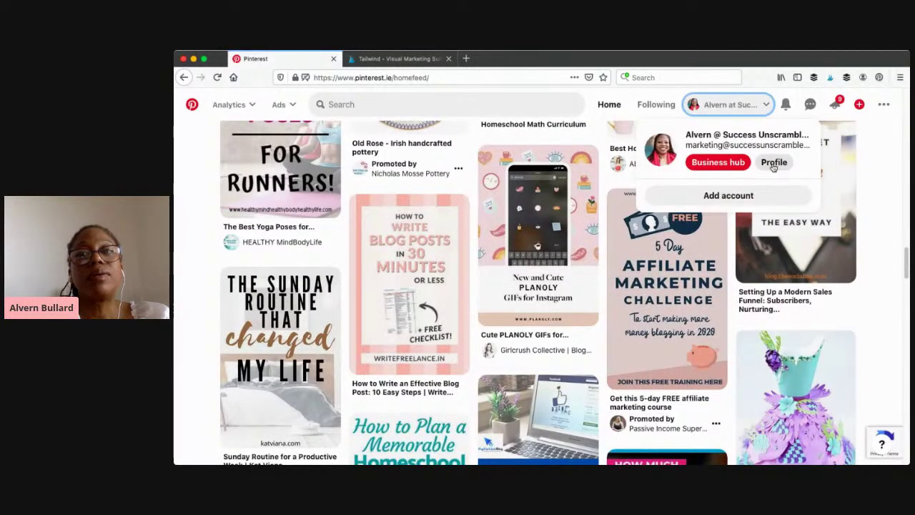
click(774, 163)
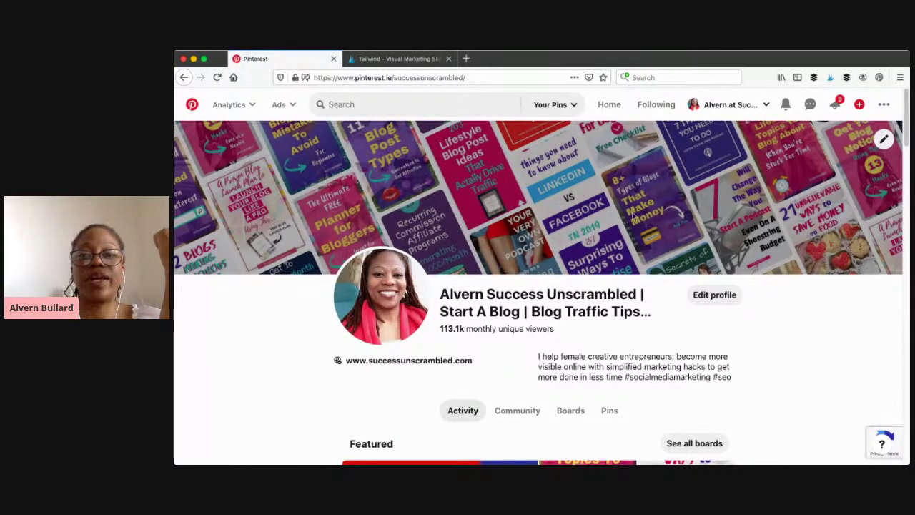
scroll(600, 213, down, 3)
click(571, 263)
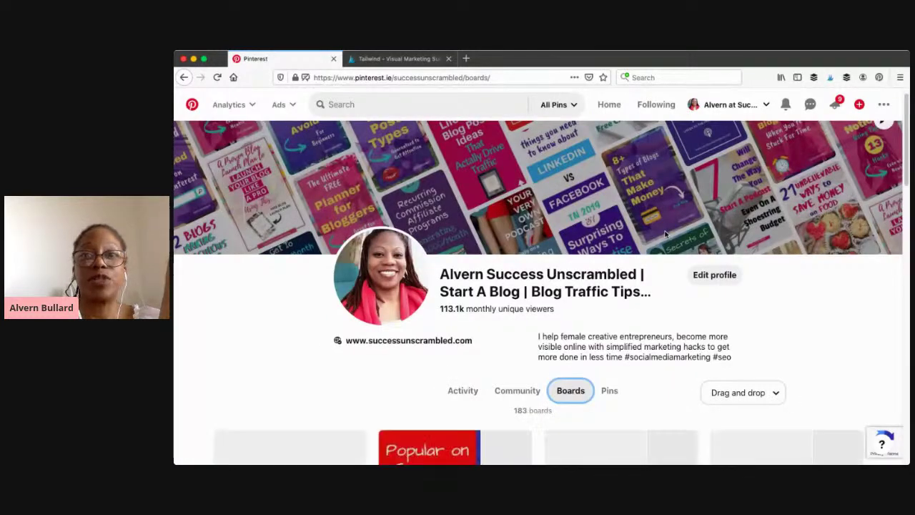
scroll(654, 230, down, 3)
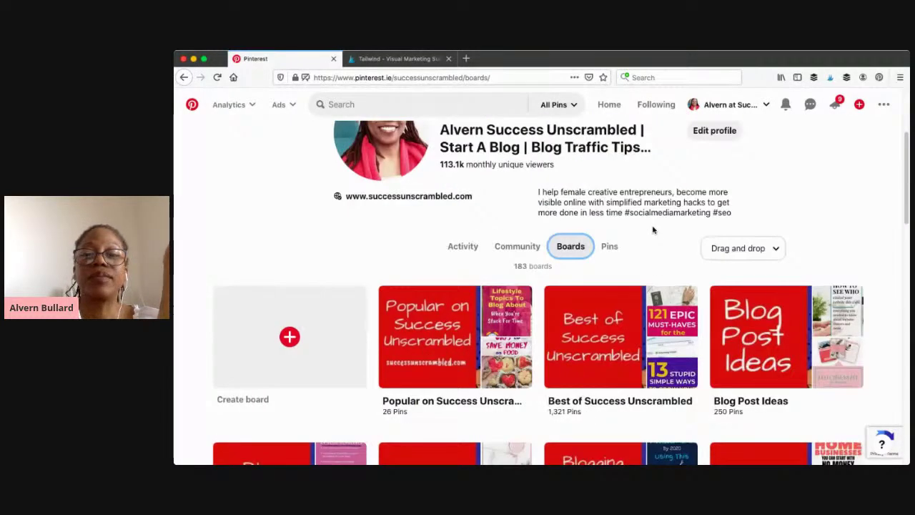
scroll(653, 231, down, 1)
click(673, 308)
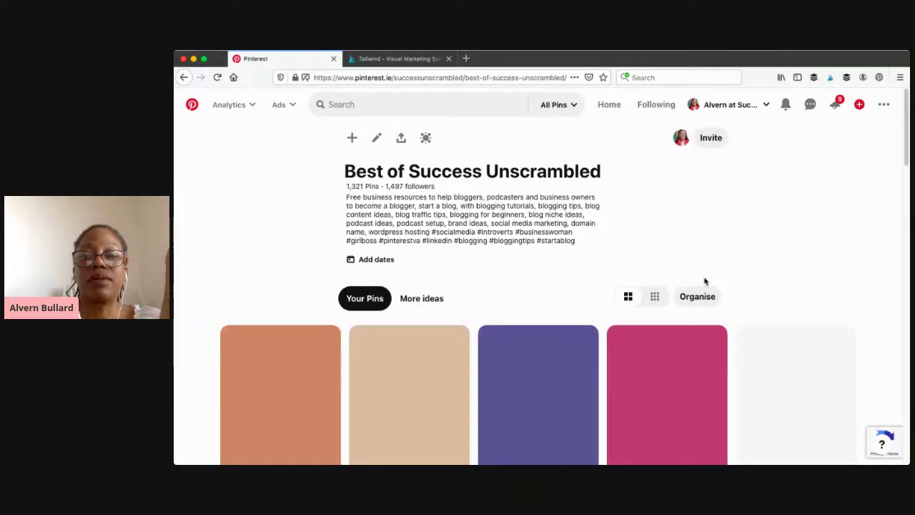
- Launch the Tailwind extension on the board, look through the pins offered for scheduling, and close the selection without picking any
scroll(718, 268, down, 2)
scroll(718, 268, down, 10)
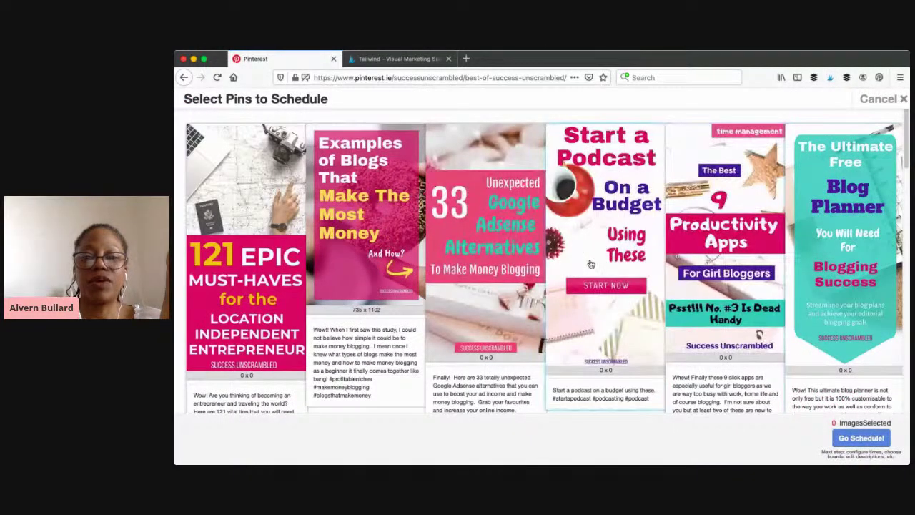
scroll(590, 272, down, 2)
scroll(622, 277, down, 8)
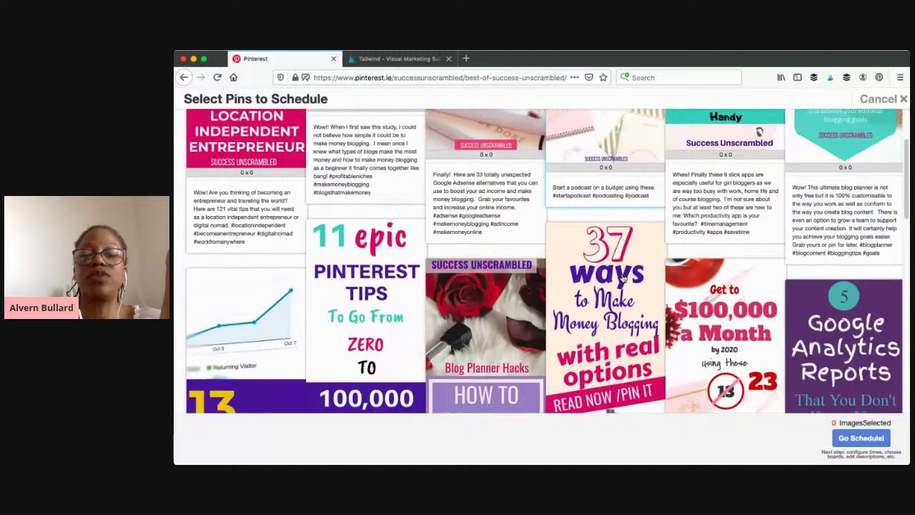
scroll(622, 277, down, 6)
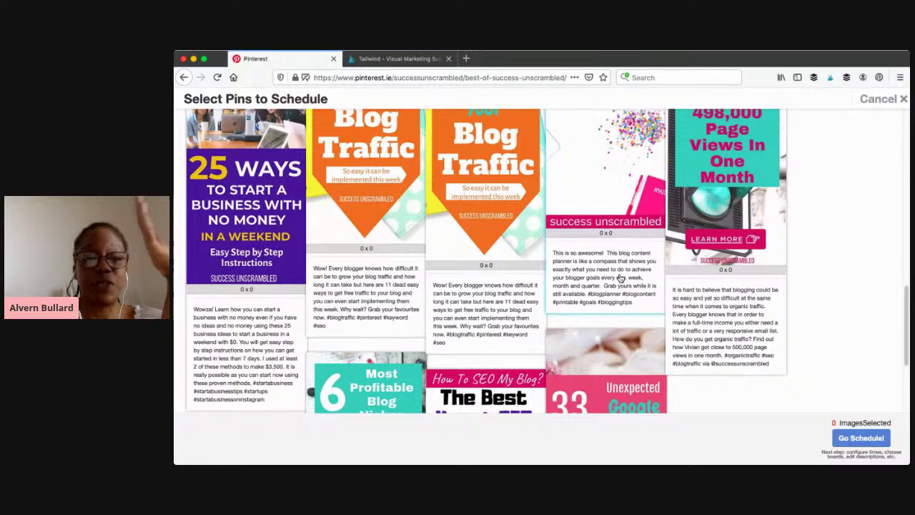
scroll(620, 277, down, 5)
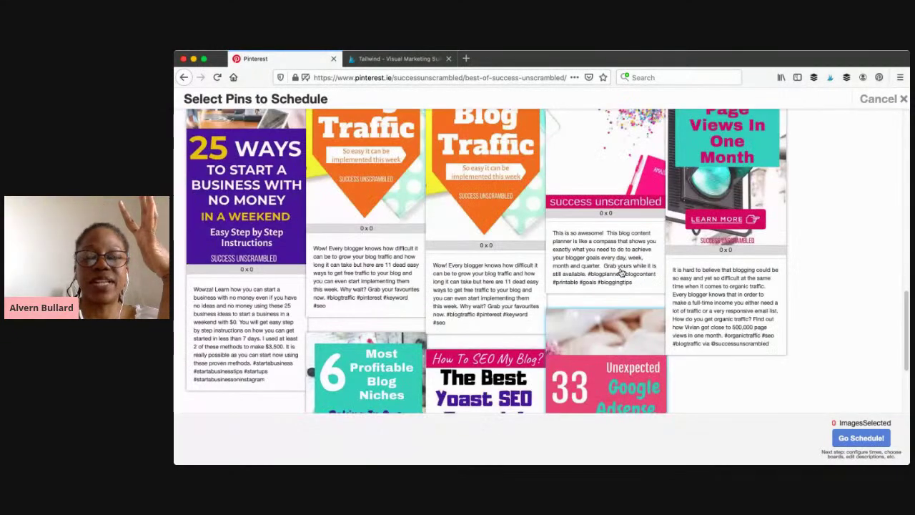
scroll(622, 275, up, 2)
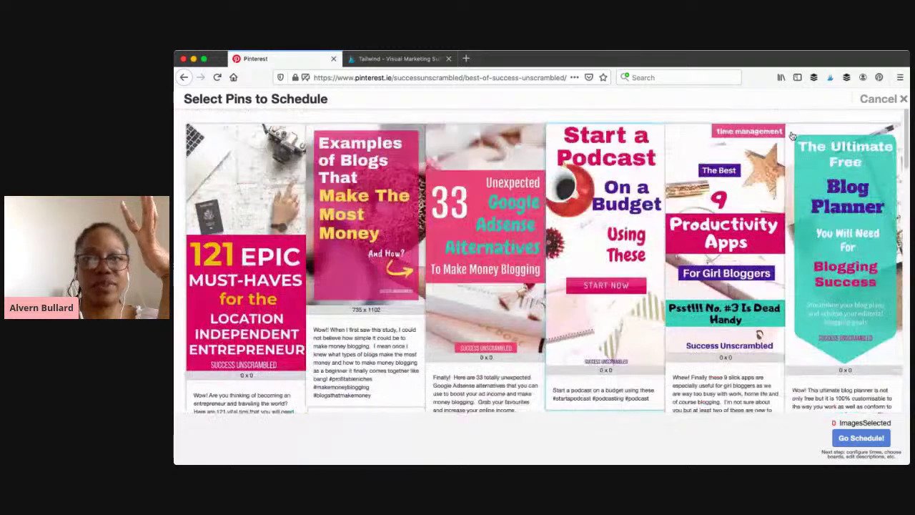
click(876, 99)
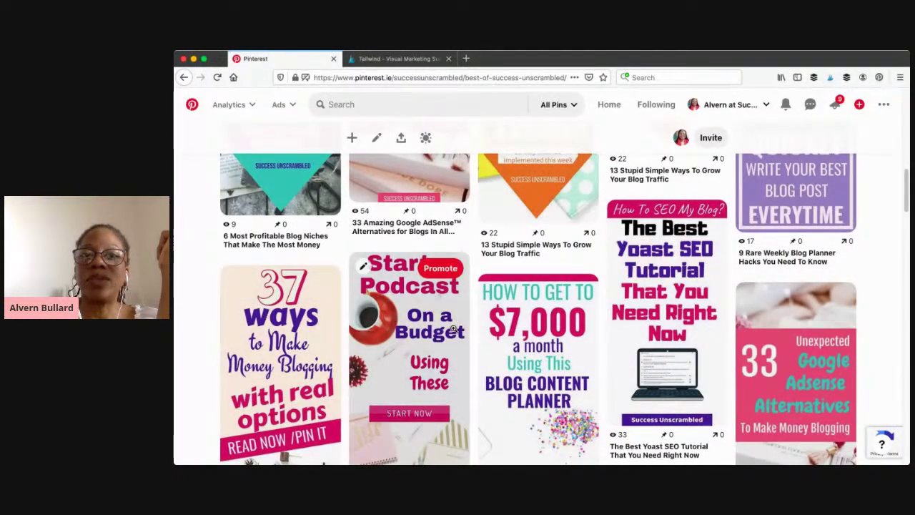
- Switch to Tailwind, look over the remaining drafts, and go to Tribes, leaving the drafts page without saving its changes
click(412, 63)
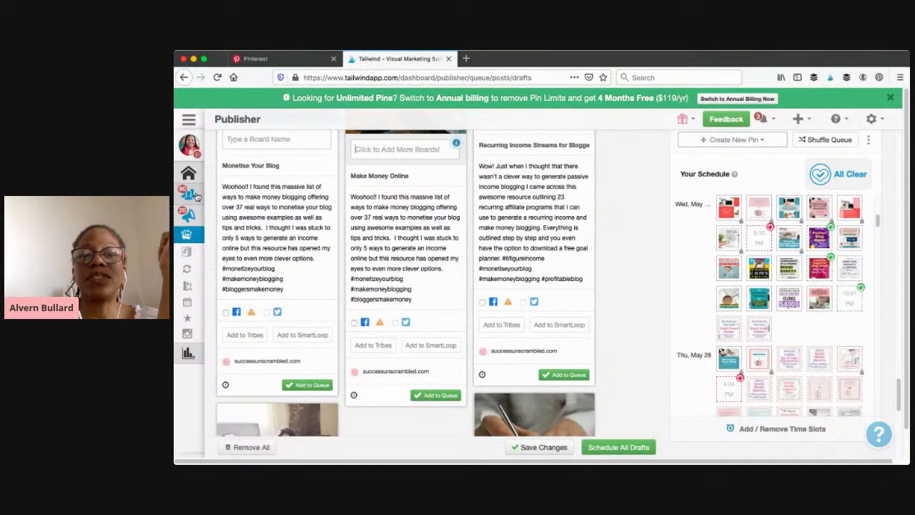
click(197, 194)
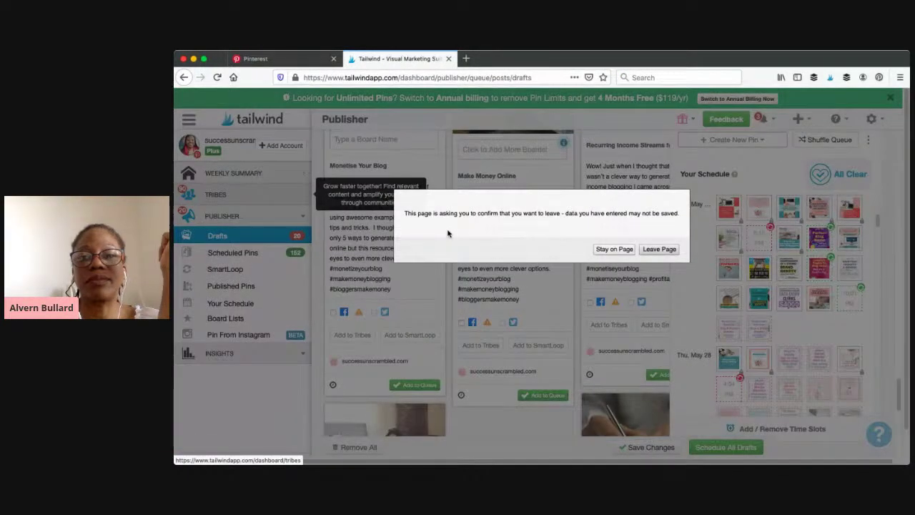
click(610, 250)
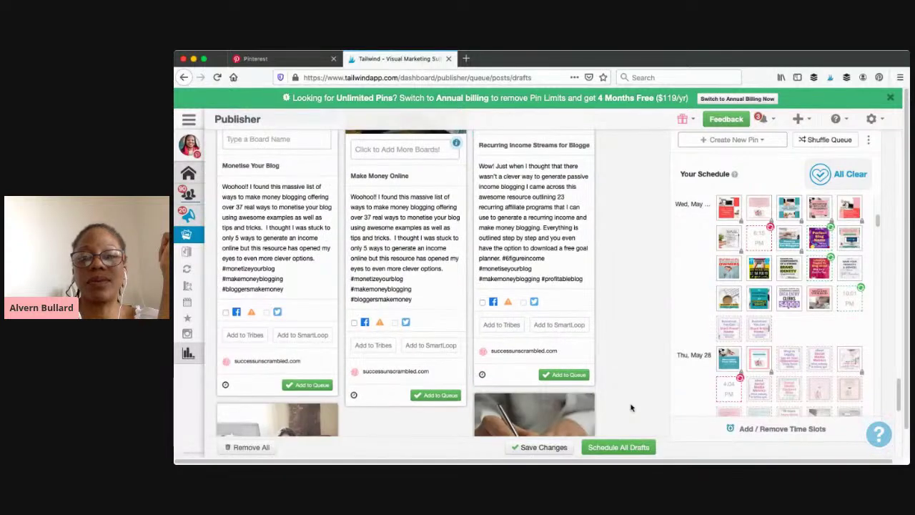
scroll(561, 384, down, 2)
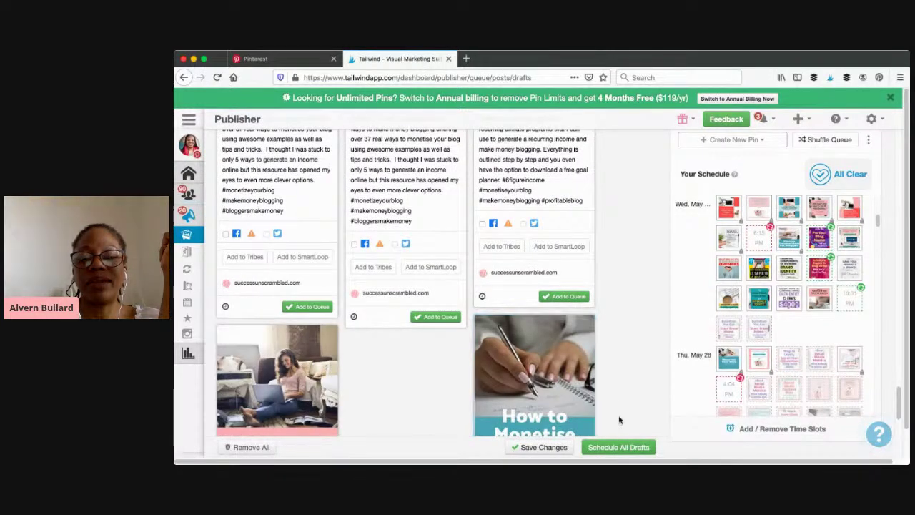
scroll(618, 401, down, 8)
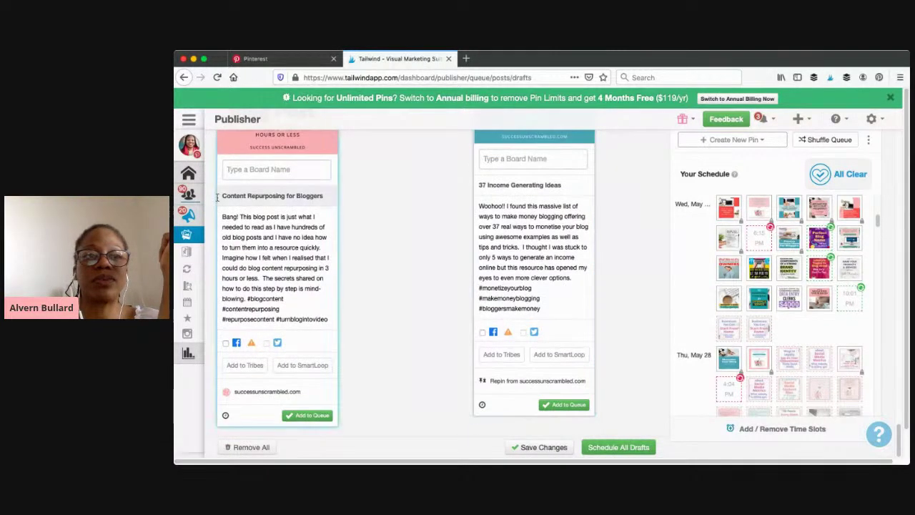
click(216, 196)
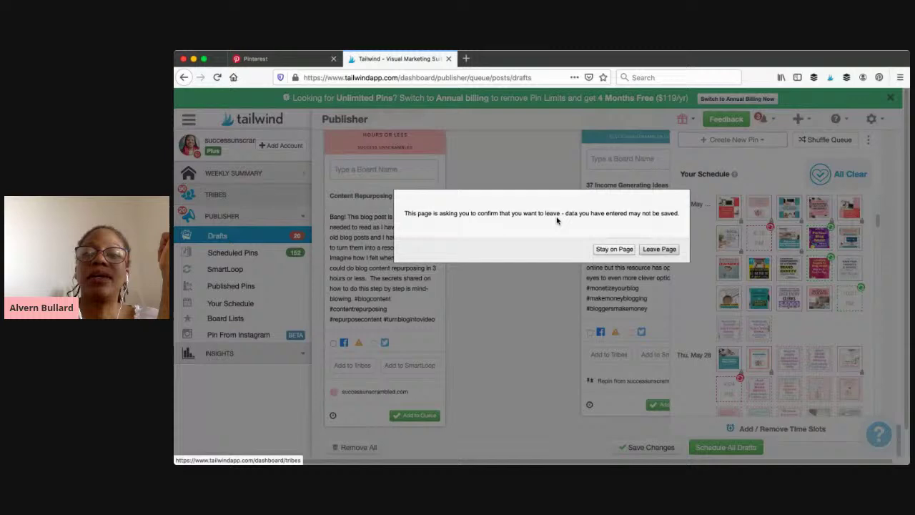
click(659, 249)
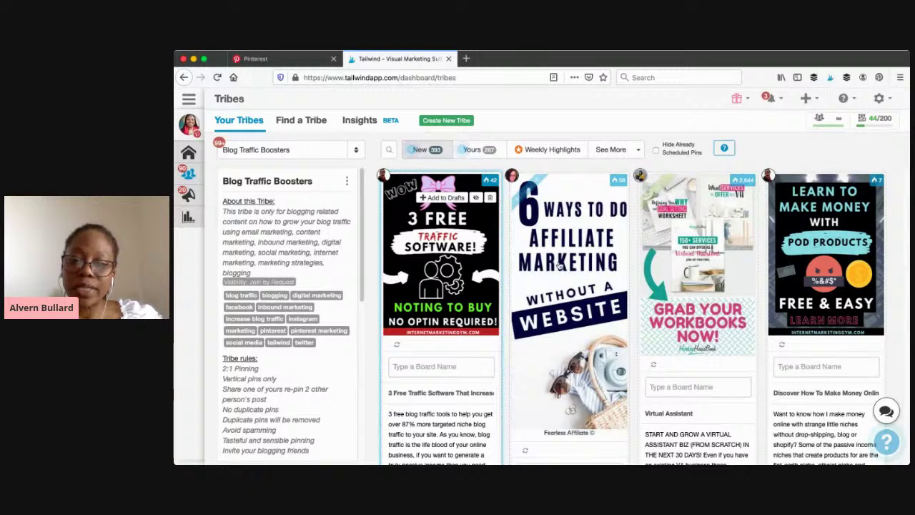
- Look through the new pins shared in the Blog Traffic Boosters tribe, dismissing the unread messages notice
scroll(543, 286, down, 2)
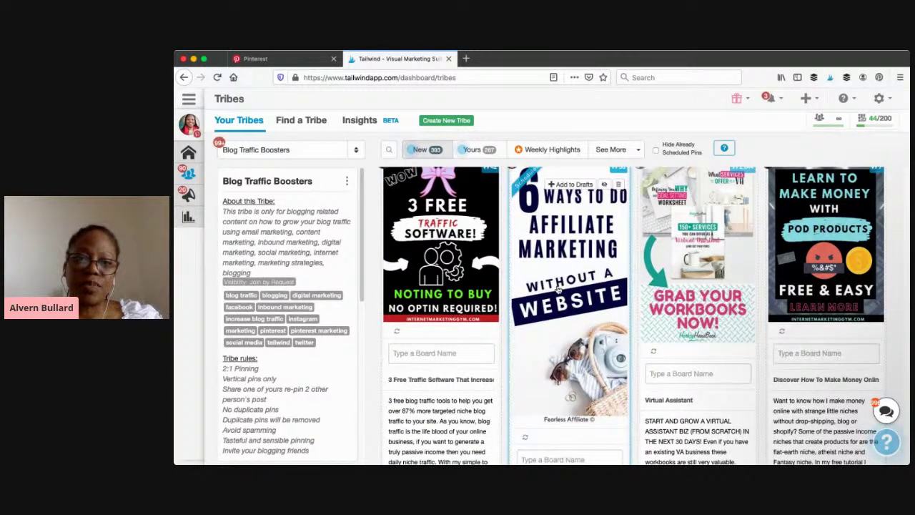
scroll(516, 300, down, 5)
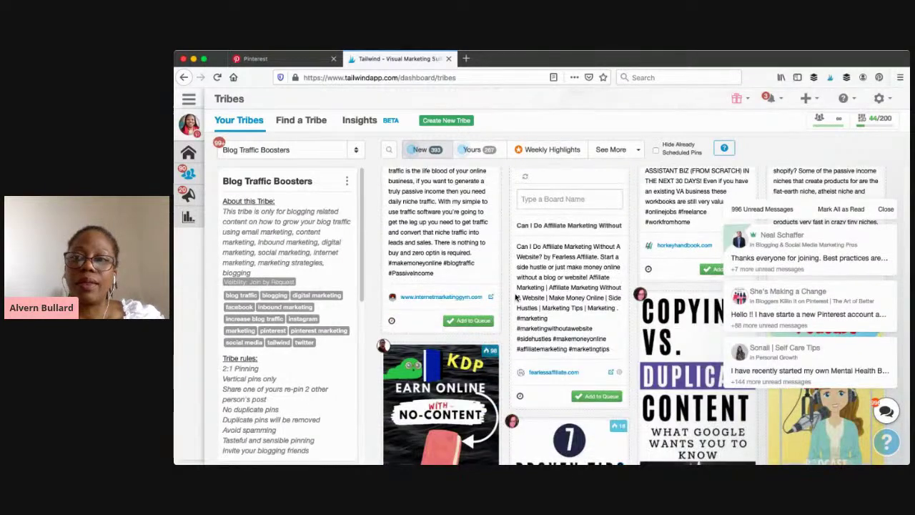
click(885, 209)
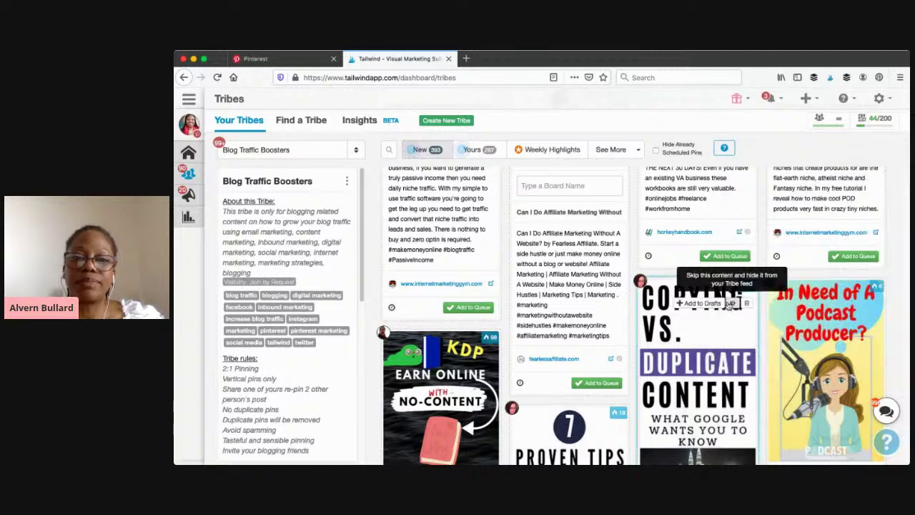
scroll(705, 304, down, 1)
scroll(704, 304, down, 1)
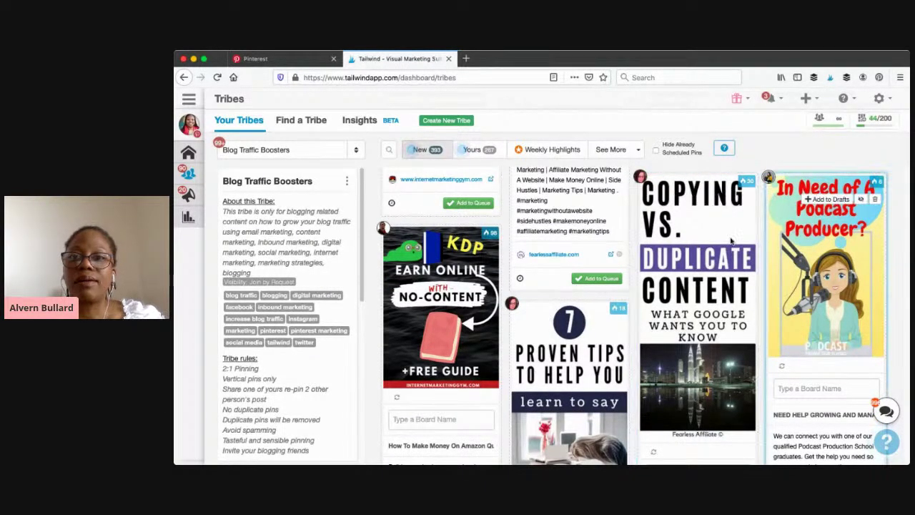
scroll(653, 332, down, 3)
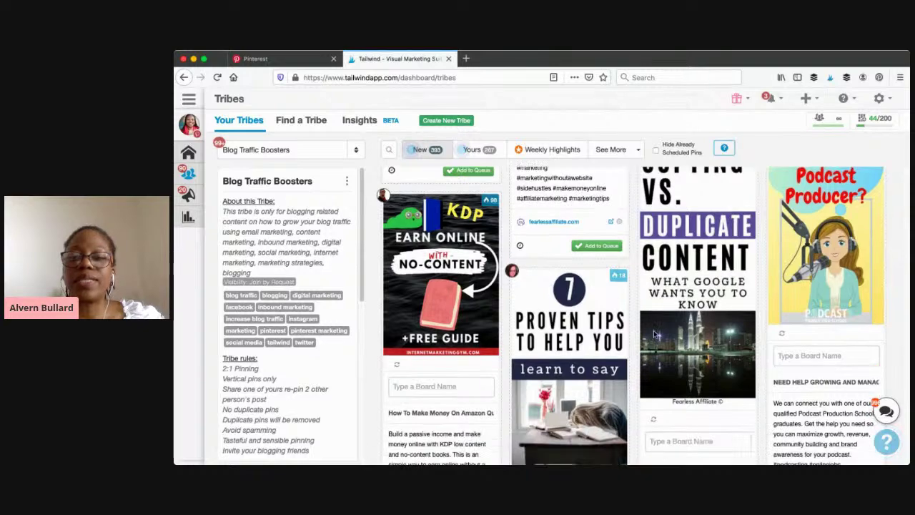
scroll(653, 332, down, 6)
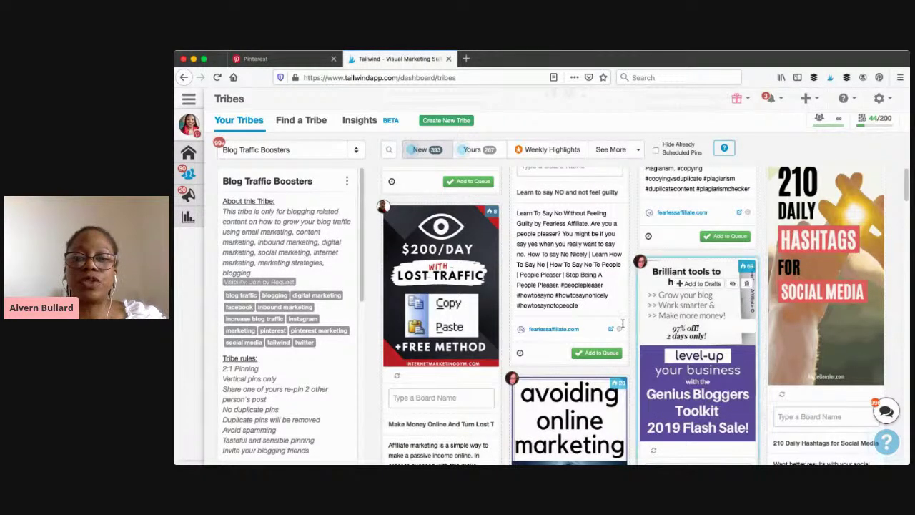
scroll(653, 333, down, 2)
scroll(608, 327, down, 5)
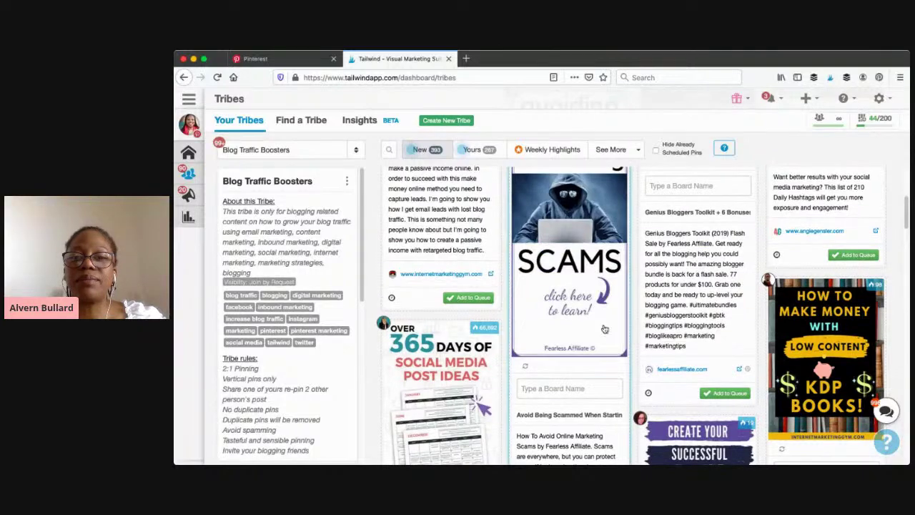
scroll(604, 329, down, 1)
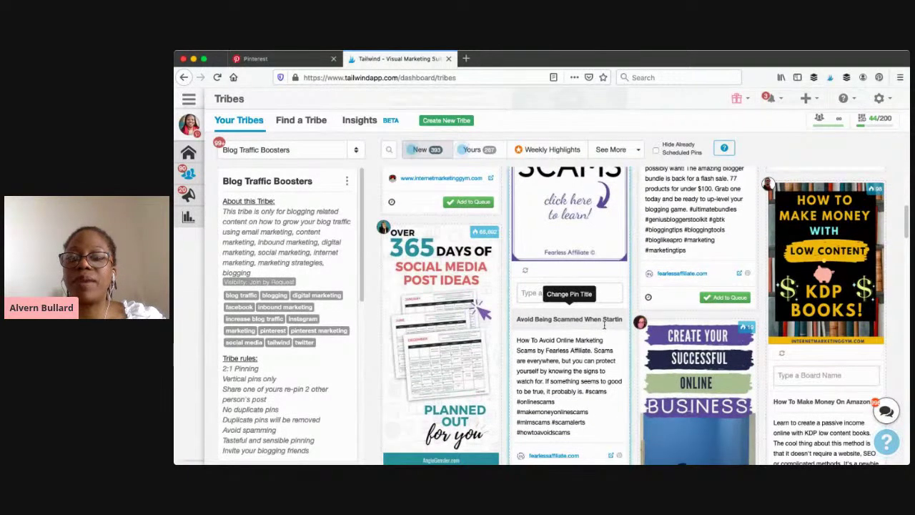
scroll(605, 327, down, 4)
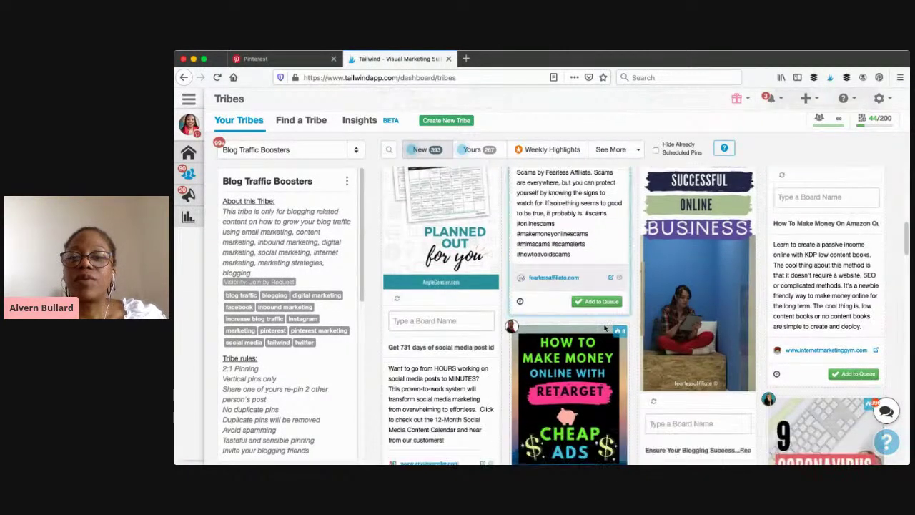
scroll(604, 328, down, 10)
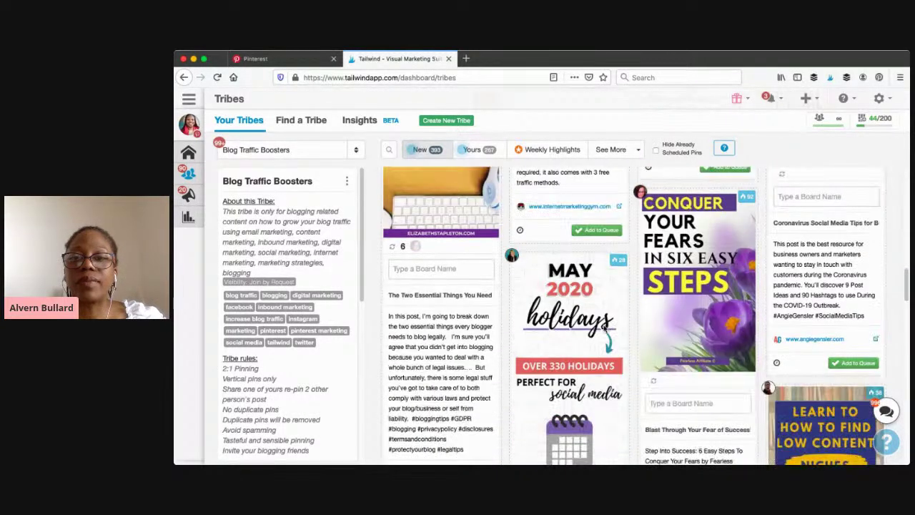
scroll(604, 329, down, 4)
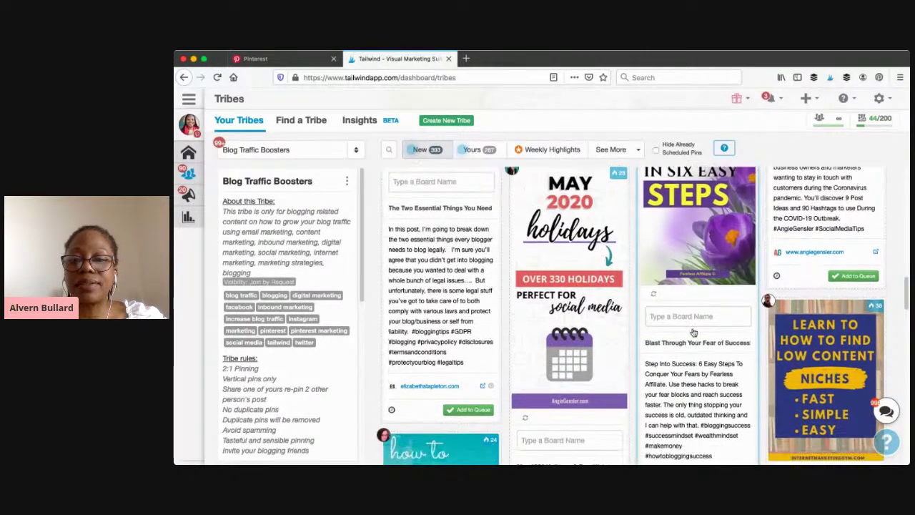
- Assign the Mindset Tips board to the "Conquer Your Fears in Six Easy Steps" tribe pin
scroll(708, 248, up, 2)
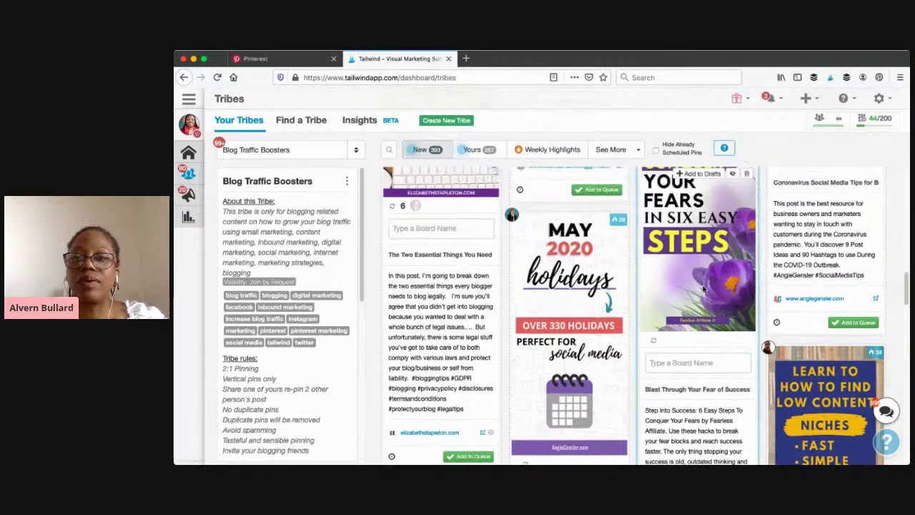
scroll(697, 322, down, 1)
click(683, 359)
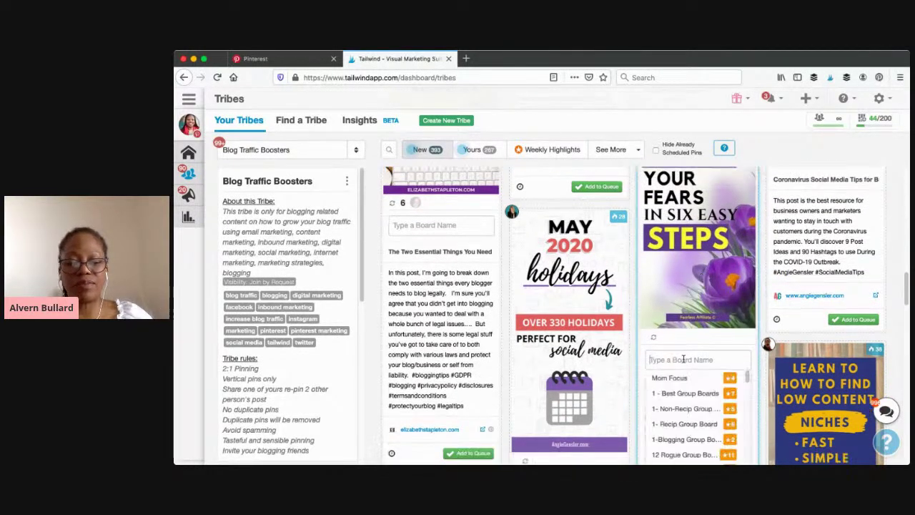
text(mindset)
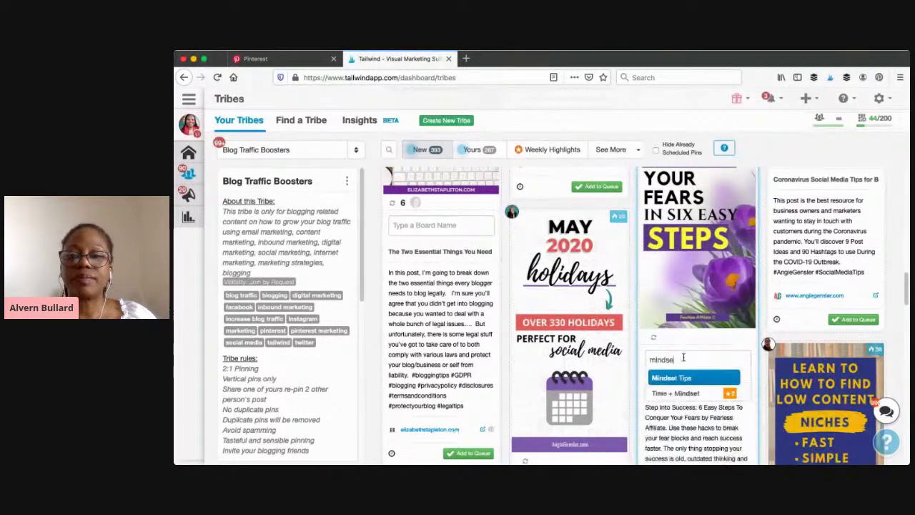
click(694, 379)
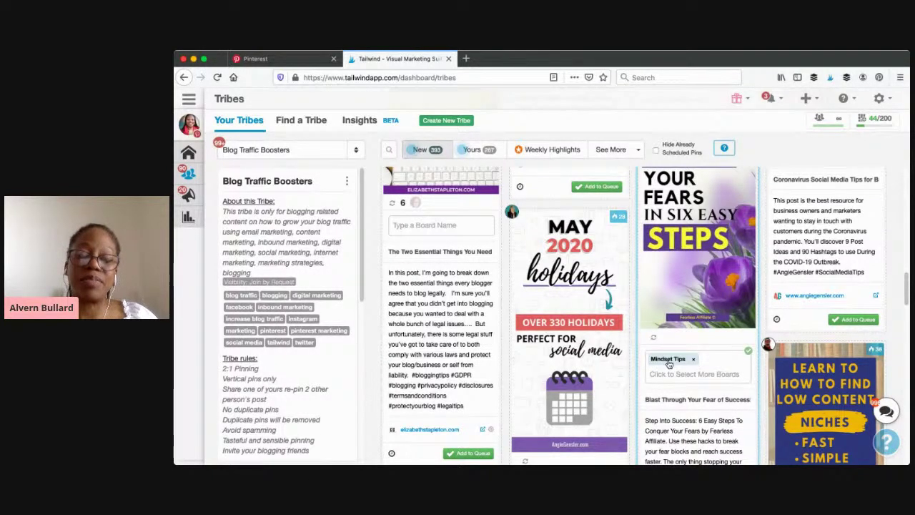
scroll(712, 375, down, 4)
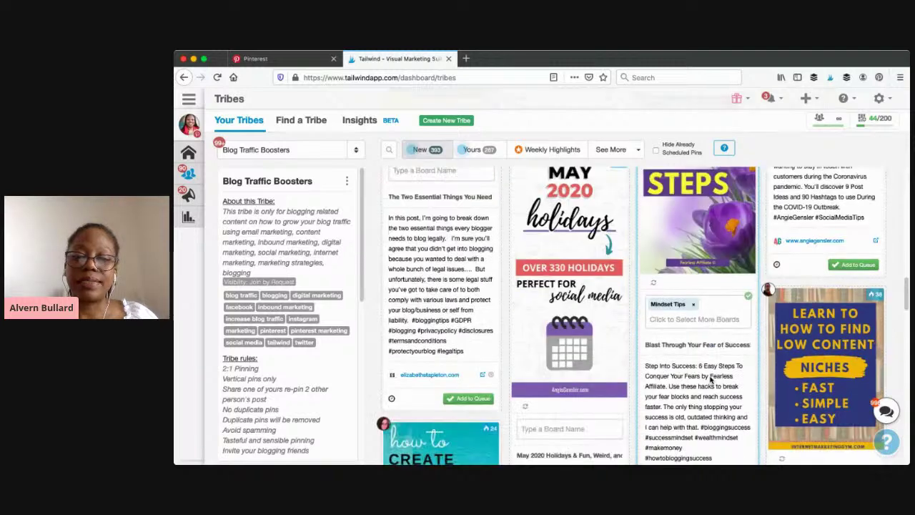
- Add the "Conquer Your Fears in Six Easy Steps" tribe pin to the publishing queue
click(712, 411)
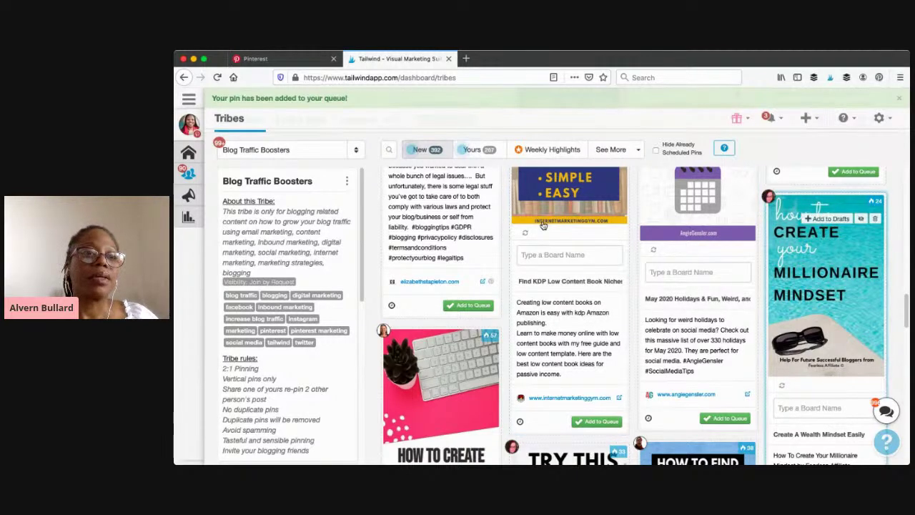
- Go to the Publisher's Board Lists and look through the saved lists of group boards and topic-focused boards
mouse_move(181, 210)
click(230, 200)
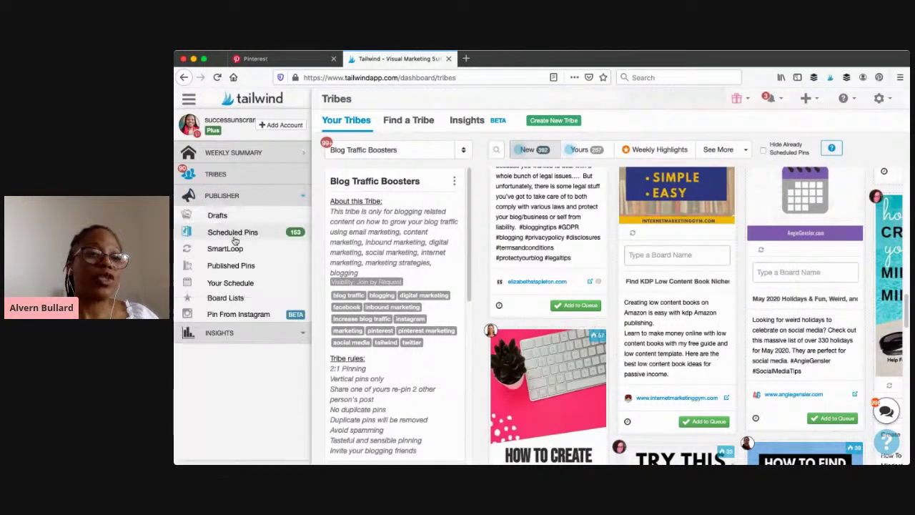
click(230, 298)
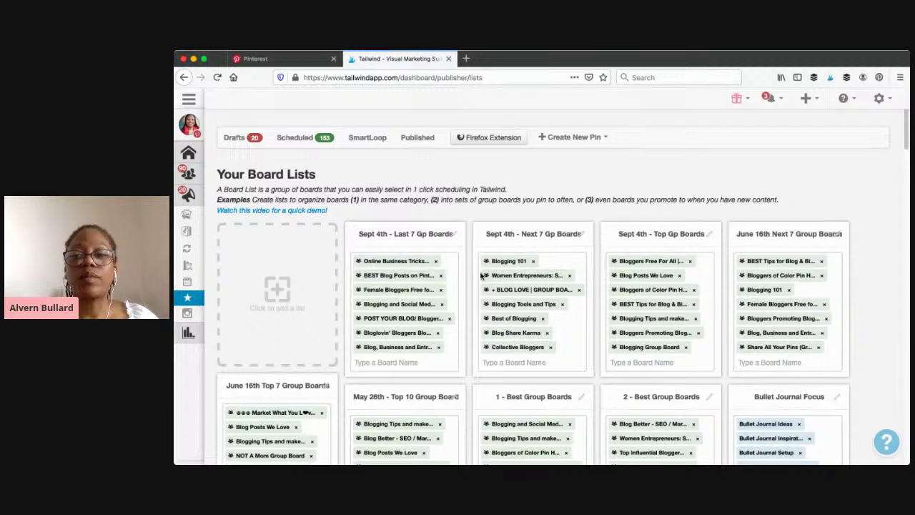
scroll(490, 272, down, 2)
scroll(486, 277, down, 5)
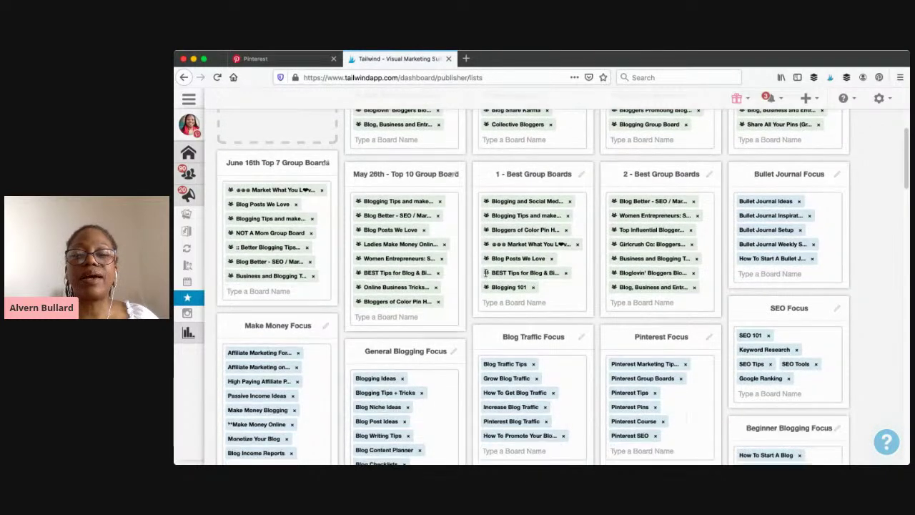
scroll(486, 272, down, 4)
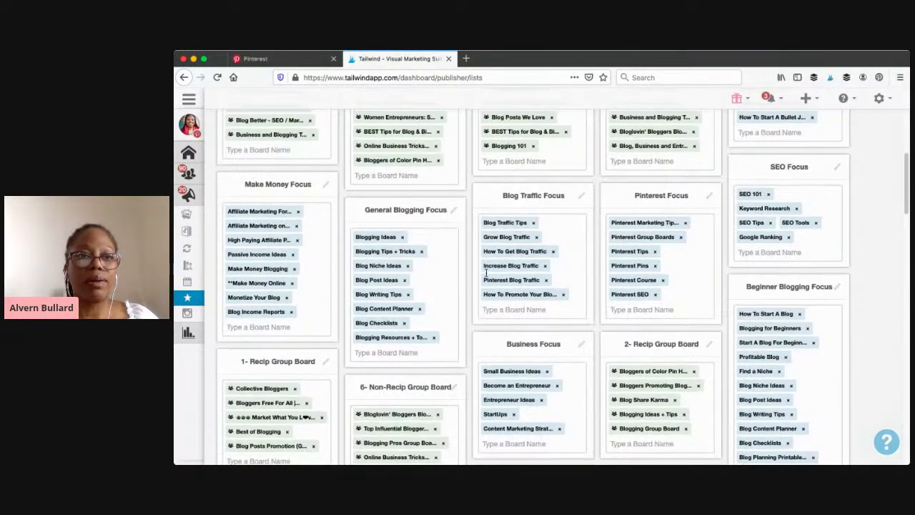
scroll(486, 274, down, 4)
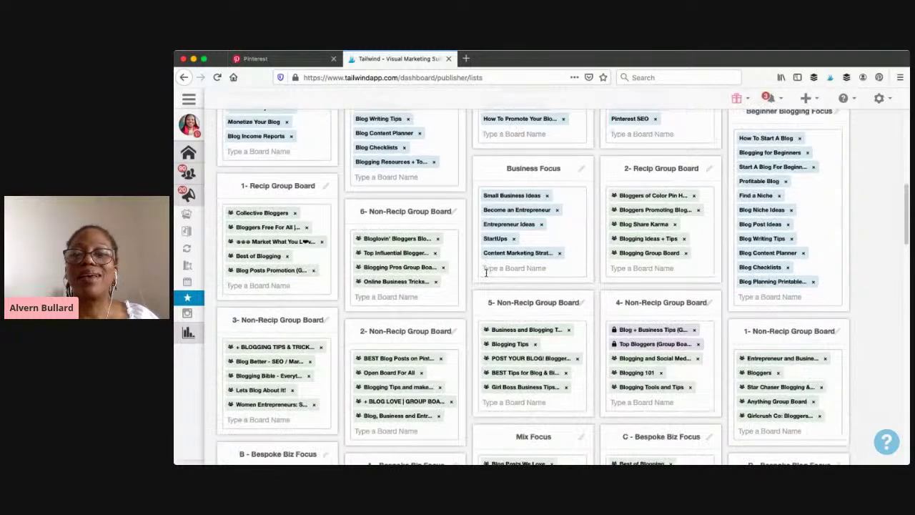
scroll(487, 276, down, 8)
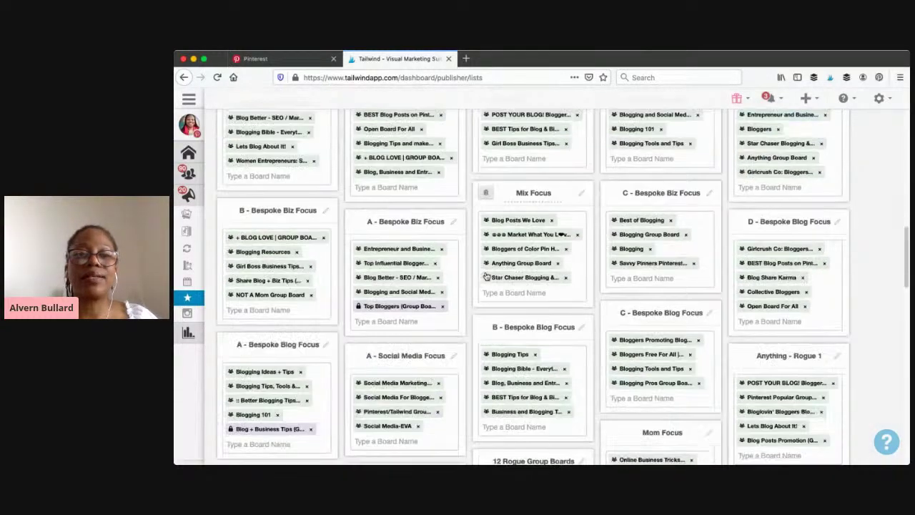
scroll(487, 277, down, 4)
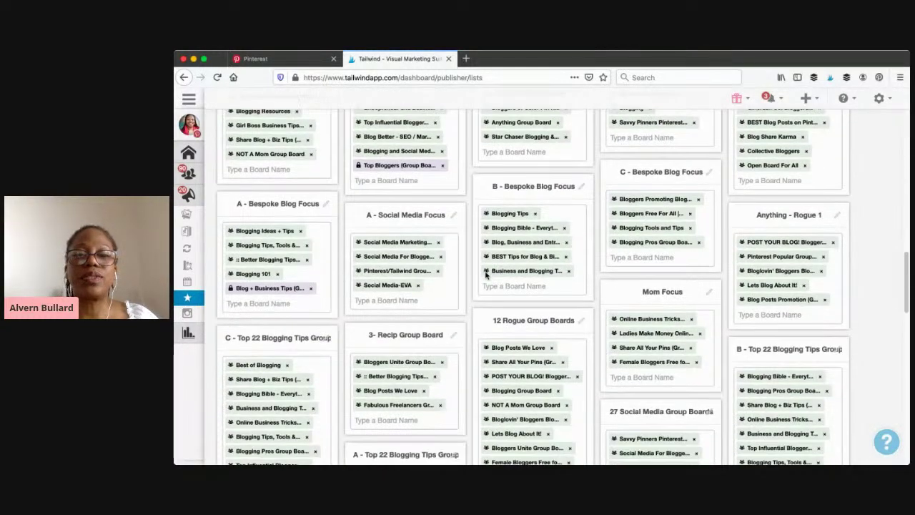
scroll(494, 272, down, 5)
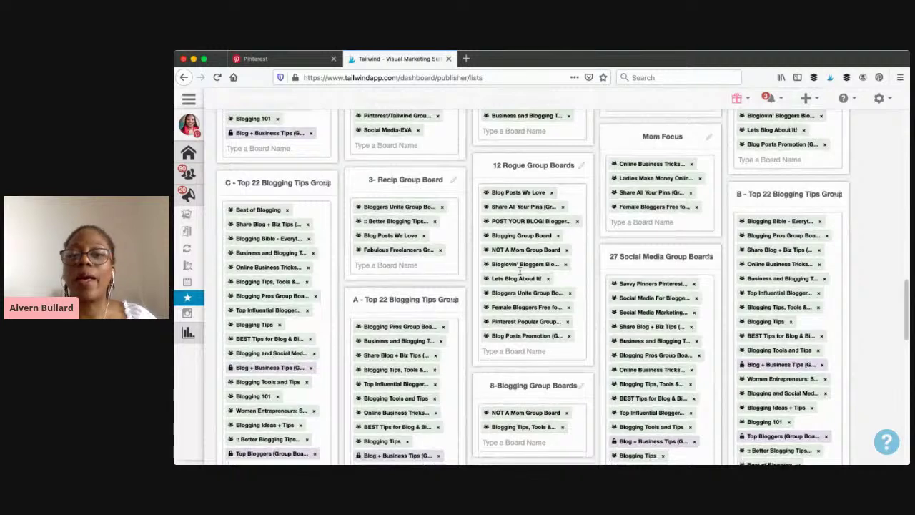
scroll(505, 270, down, 1)
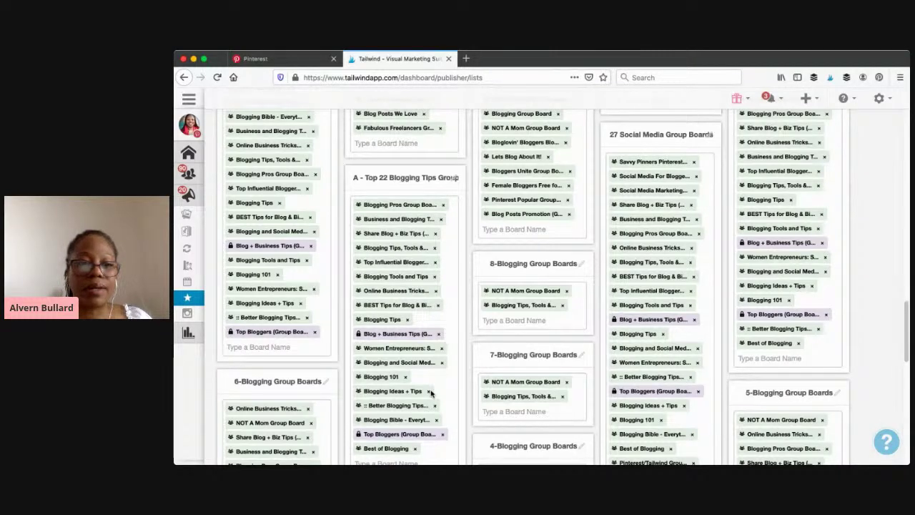
scroll(560, 290, down, 10)
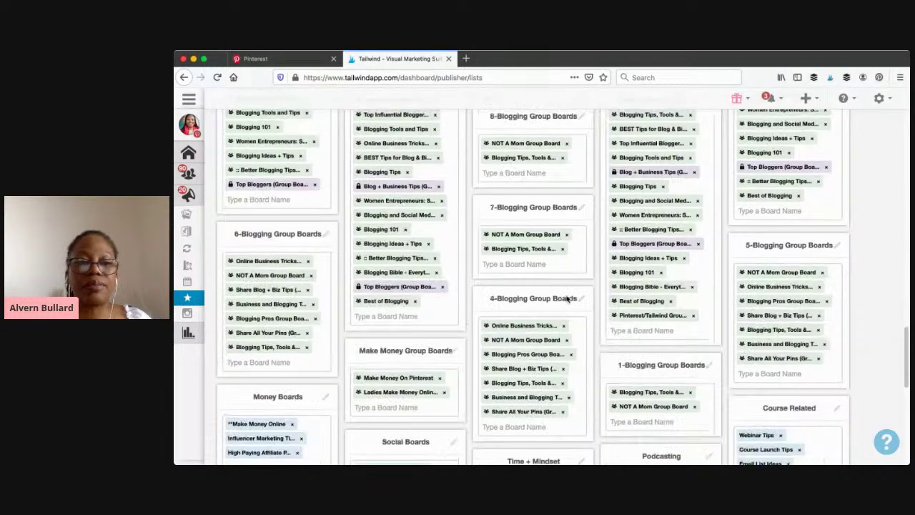
scroll(456, 301, down, 5)
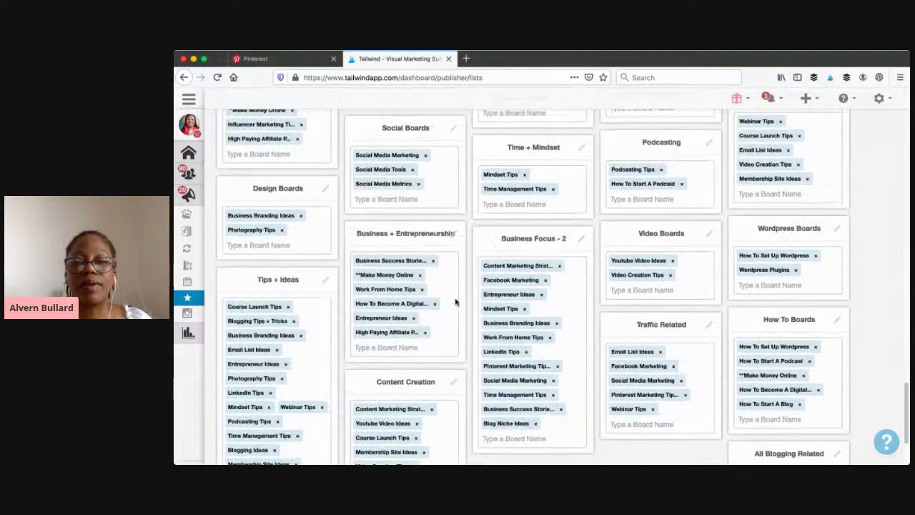
scroll(458, 300, up, 15)
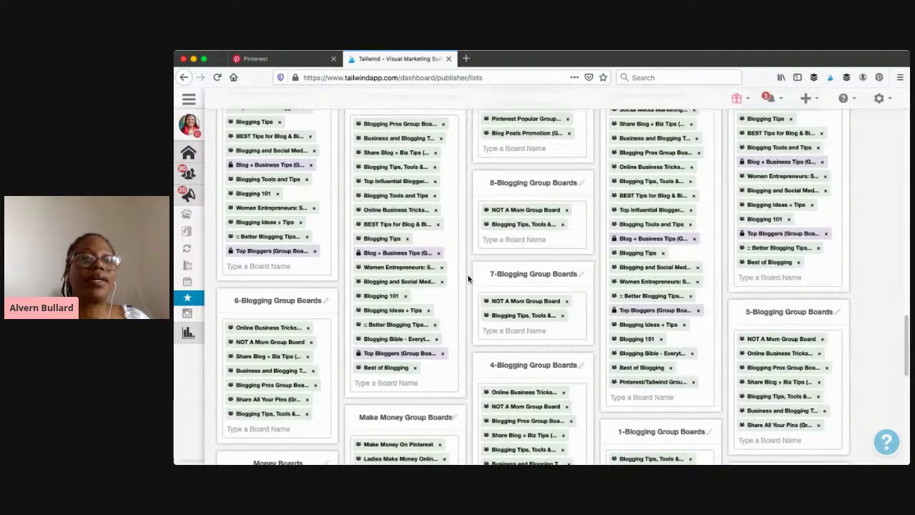
- Go to SmartLoop and check the overall loop performance, including pins published, total repins and repins per pin
mouse_move(188, 248)
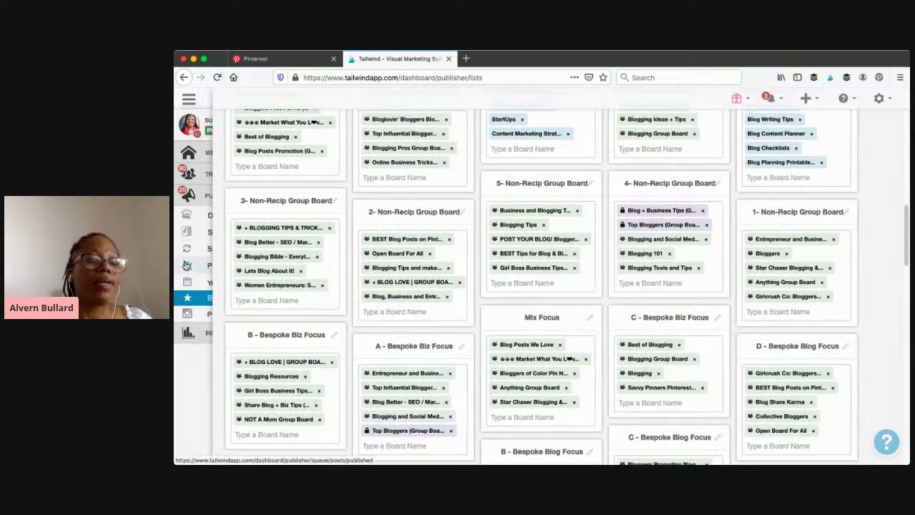
click(224, 250)
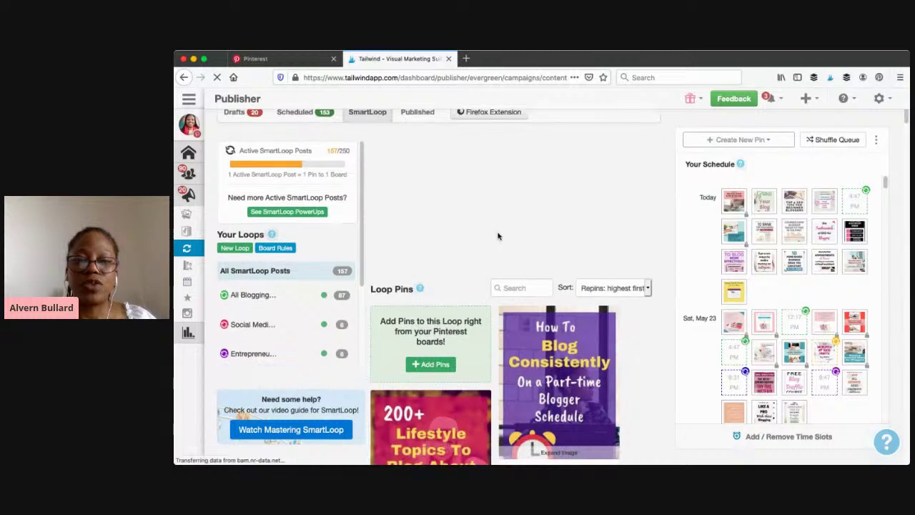
scroll(497, 233, down, 1)
scroll(497, 233, down, 2)
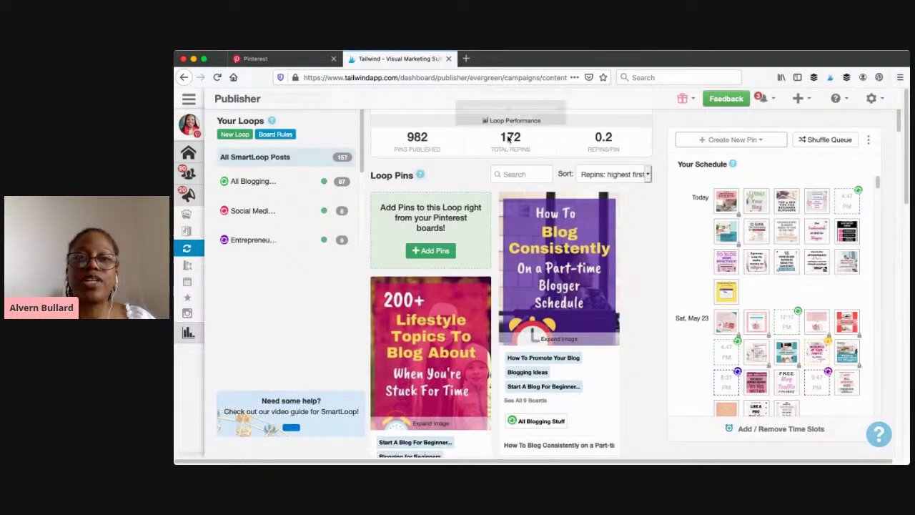
mouse_move(605, 139)
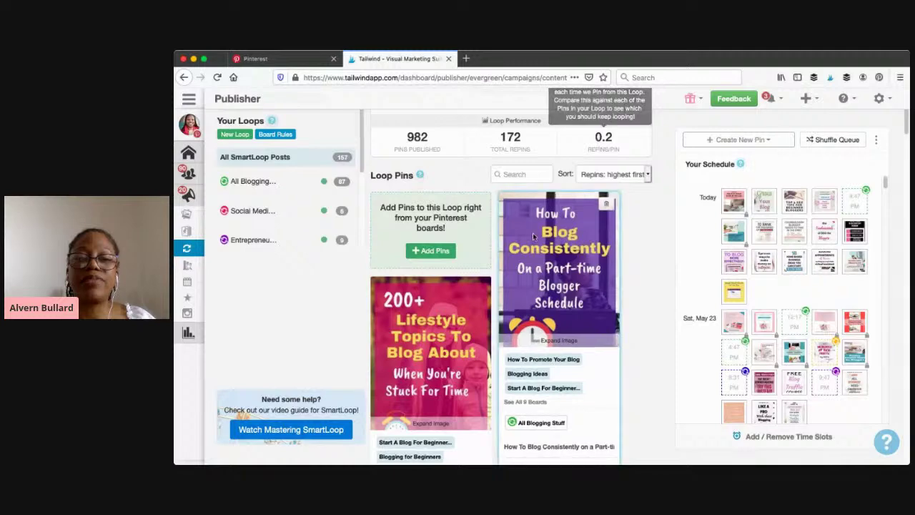
- Examine the boards, descriptions and repin performance of the "Blog Consistently" and "200+ Lifestyle Topics" loop pins
scroll(533, 232, down, 1)
scroll(533, 236, down, 3)
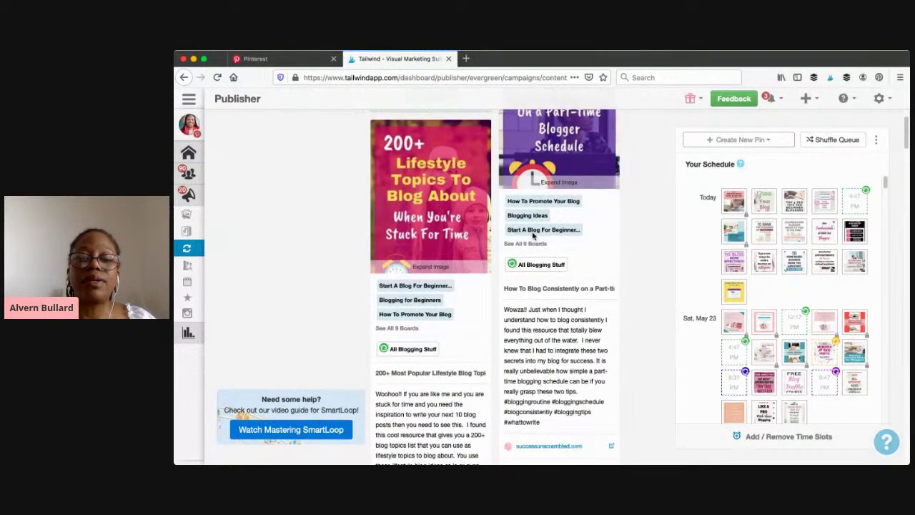
scroll(533, 236, down, 3)
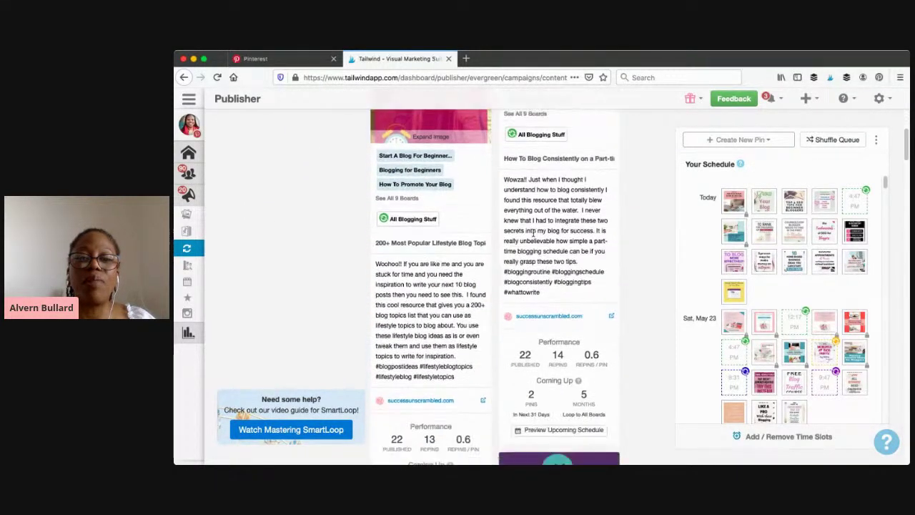
scroll(465, 244, down, 1)
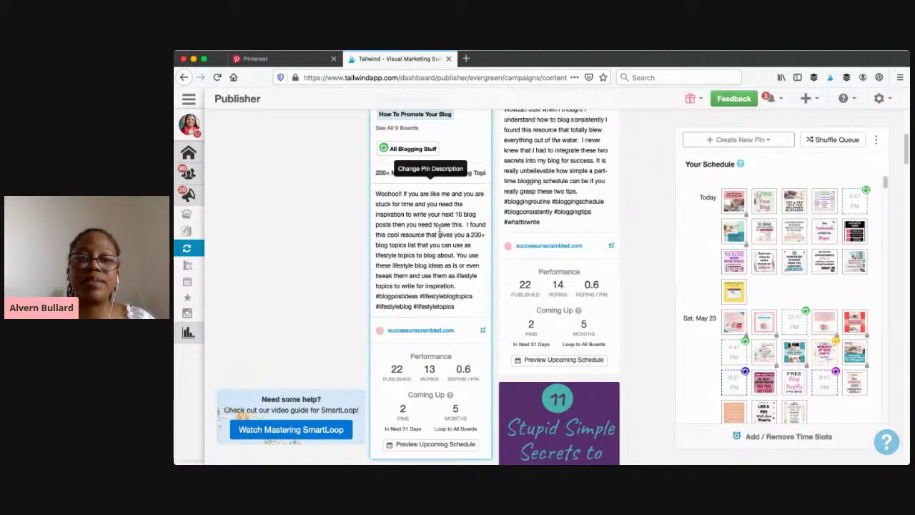
scroll(489, 223, up, 5)
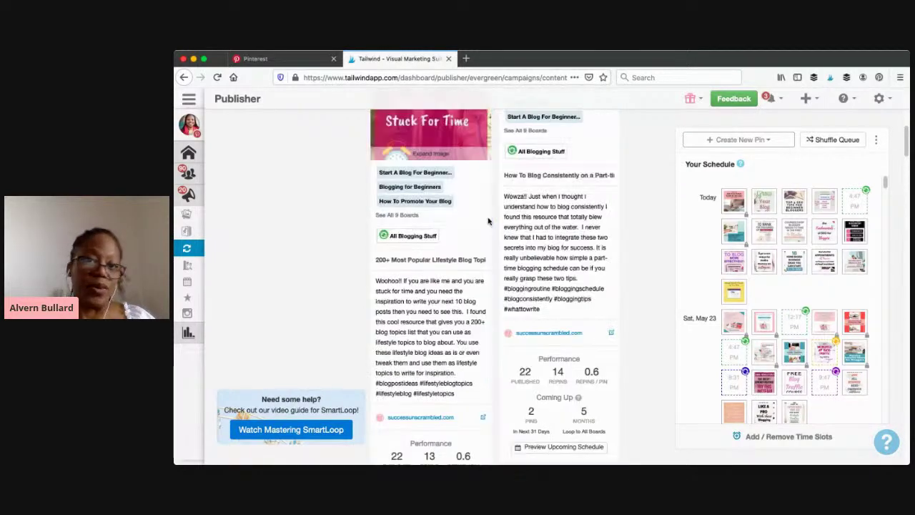
scroll(488, 223, up, 1)
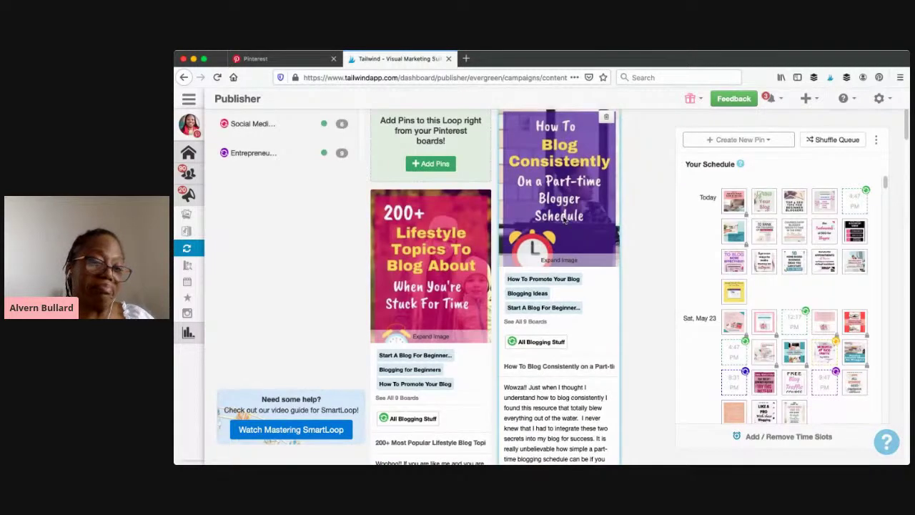
scroll(526, 232, down, 5)
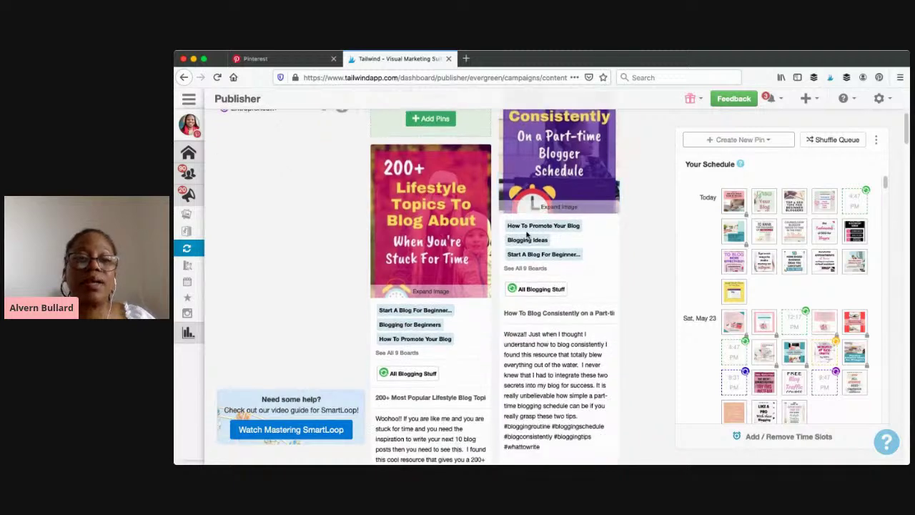
scroll(531, 234, down, 2)
mouse_move(594, 263)
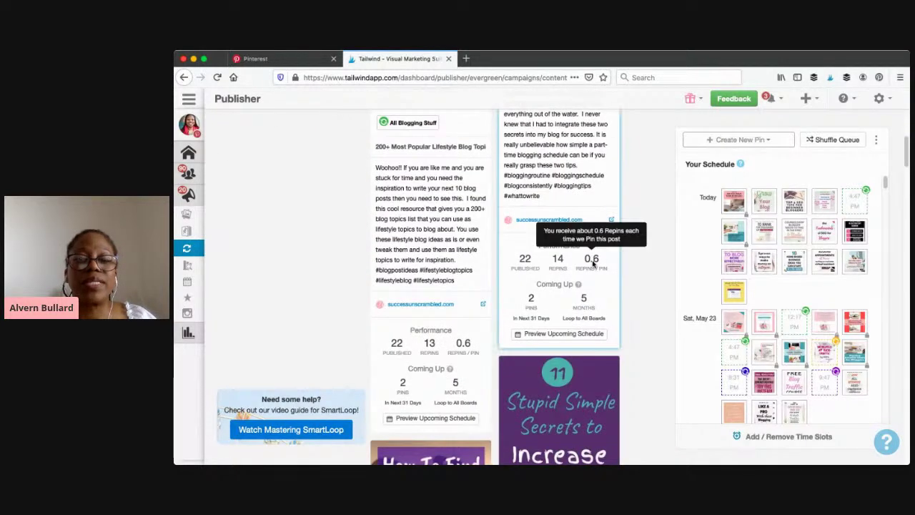
- Look through the performance and upcoming figures of the other SmartLoop pins, and return to the loop summary
scroll(593, 264, down, 9)
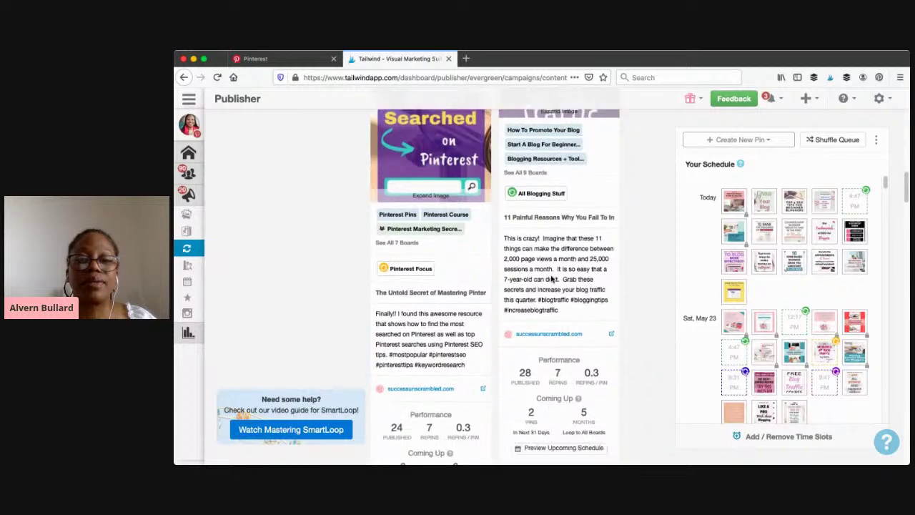
scroll(551, 279, down, 6)
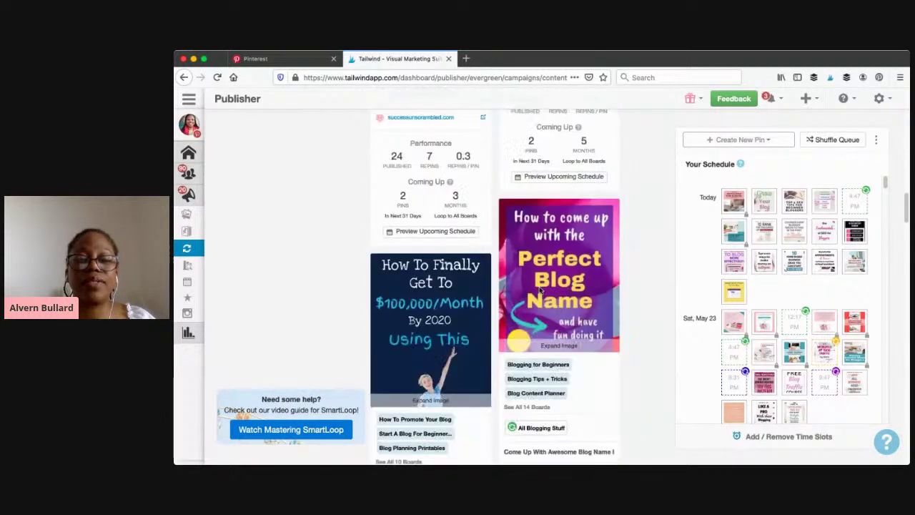
scroll(540, 291, down, 5)
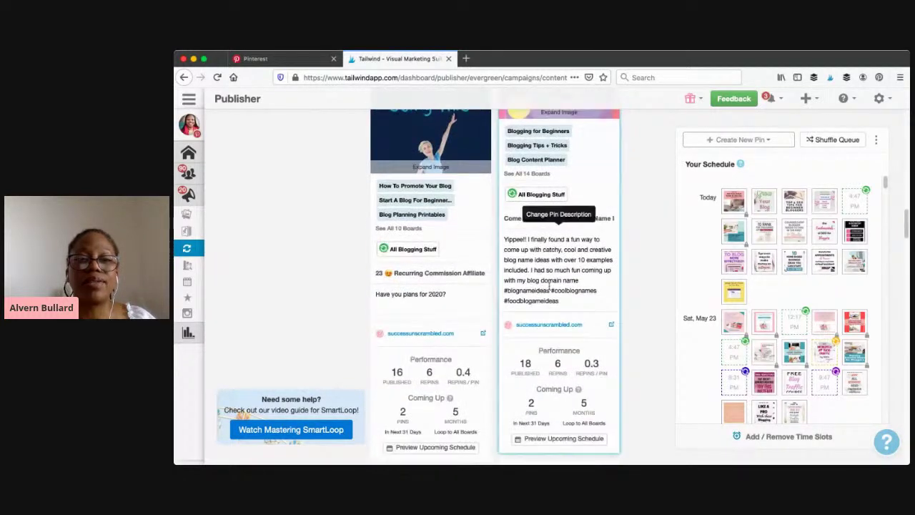
scroll(458, 276, up, 6)
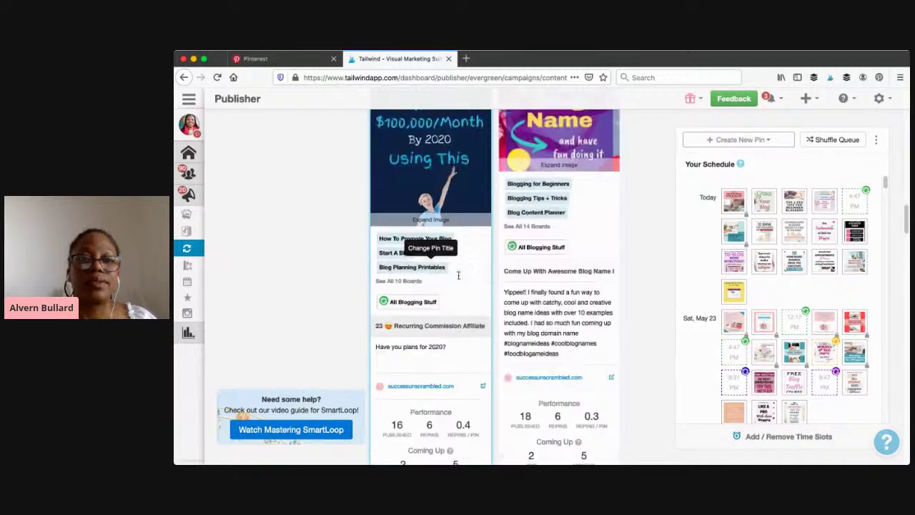
scroll(459, 277, up, 8)
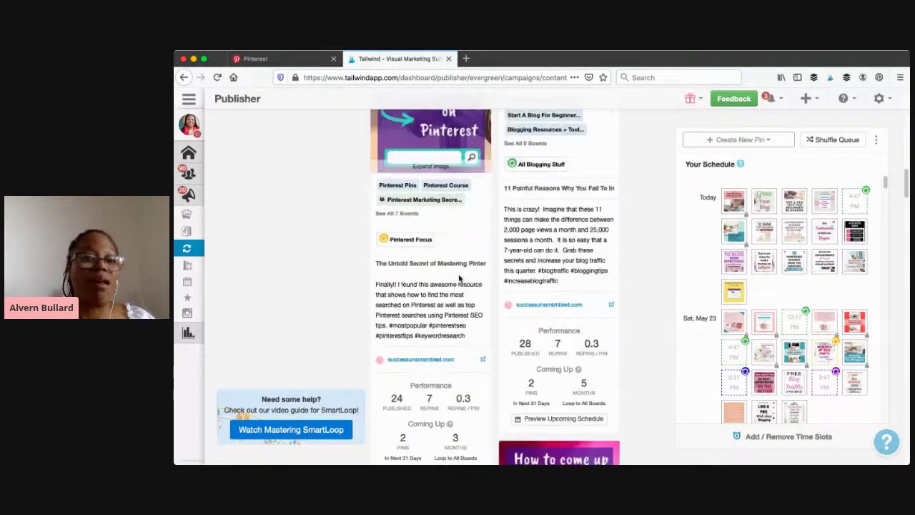
scroll(459, 276, up, 10)
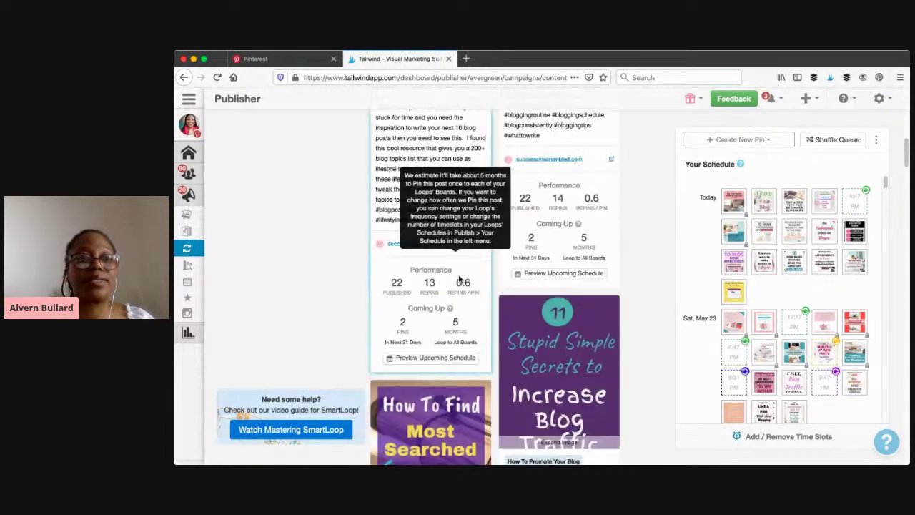
scroll(459, 279, up, 3)
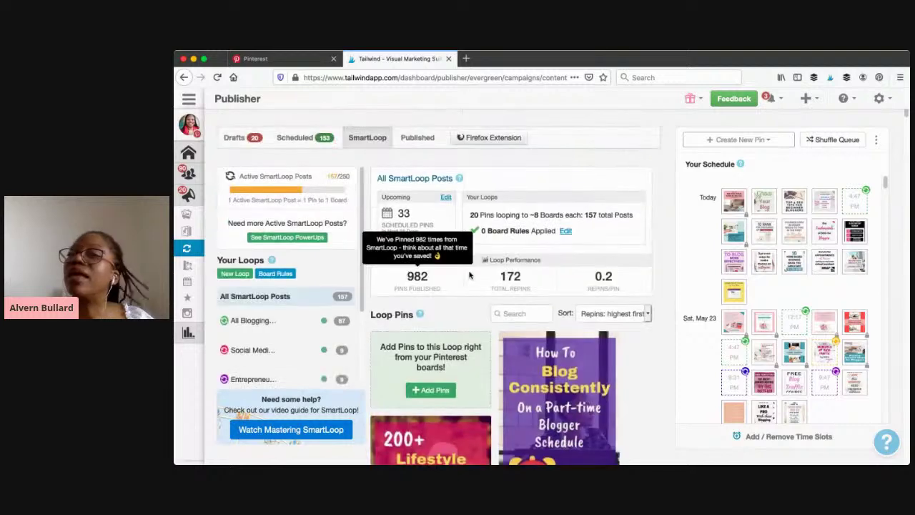